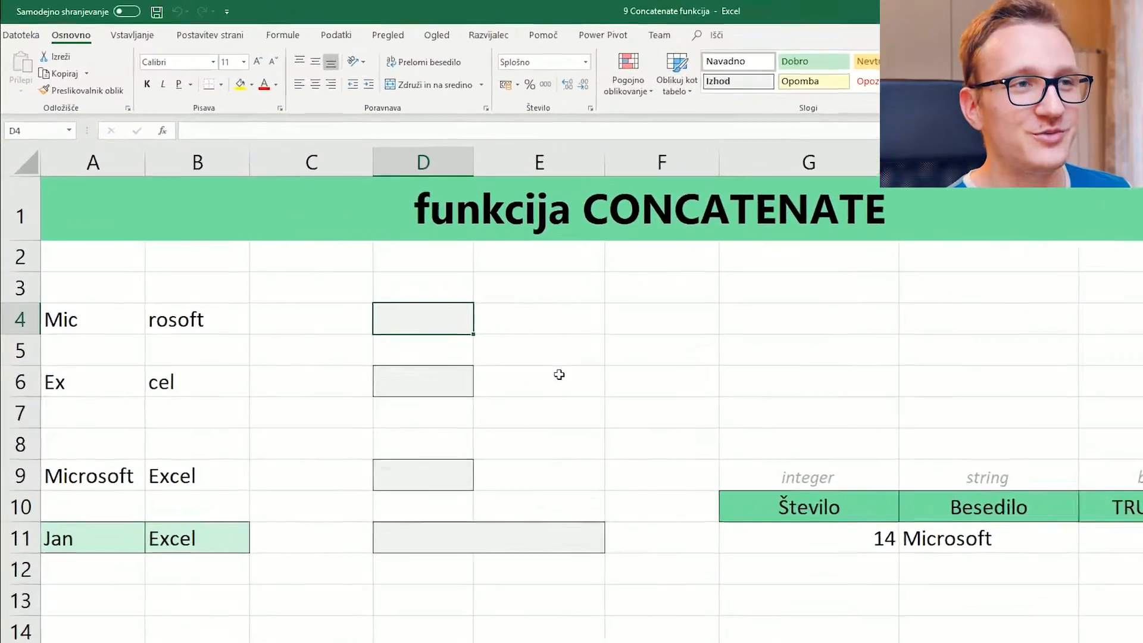
Start a CONCATENATE formula in cell D4 and open its function arguments dialog, moved clear of the source cells
type("=")
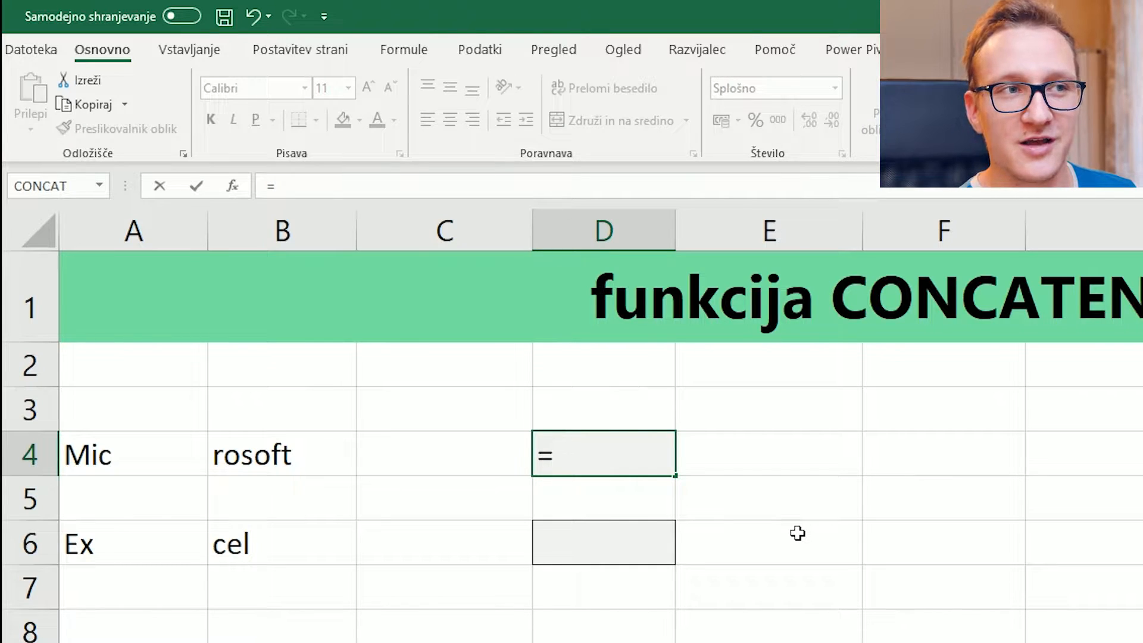
type("conc")
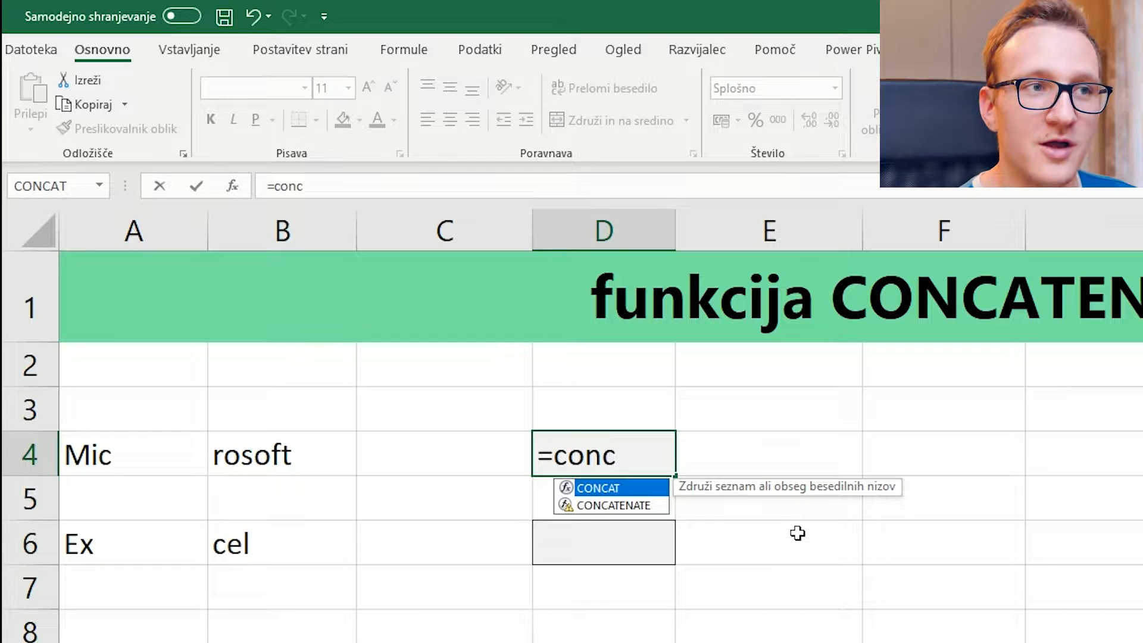
key("Down")
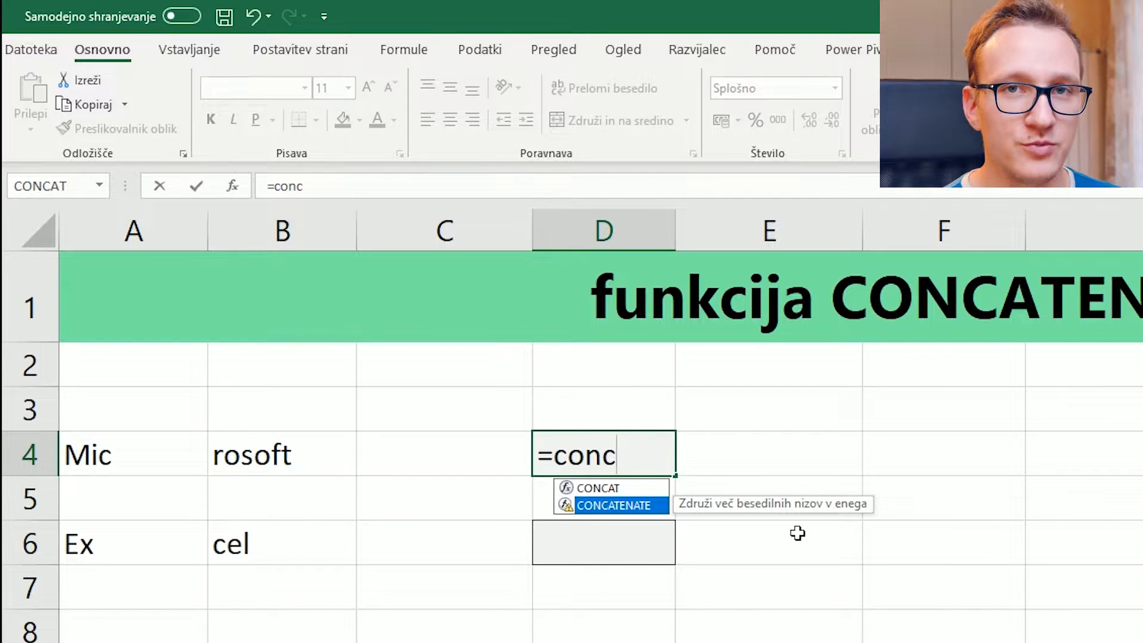
key("Tab")
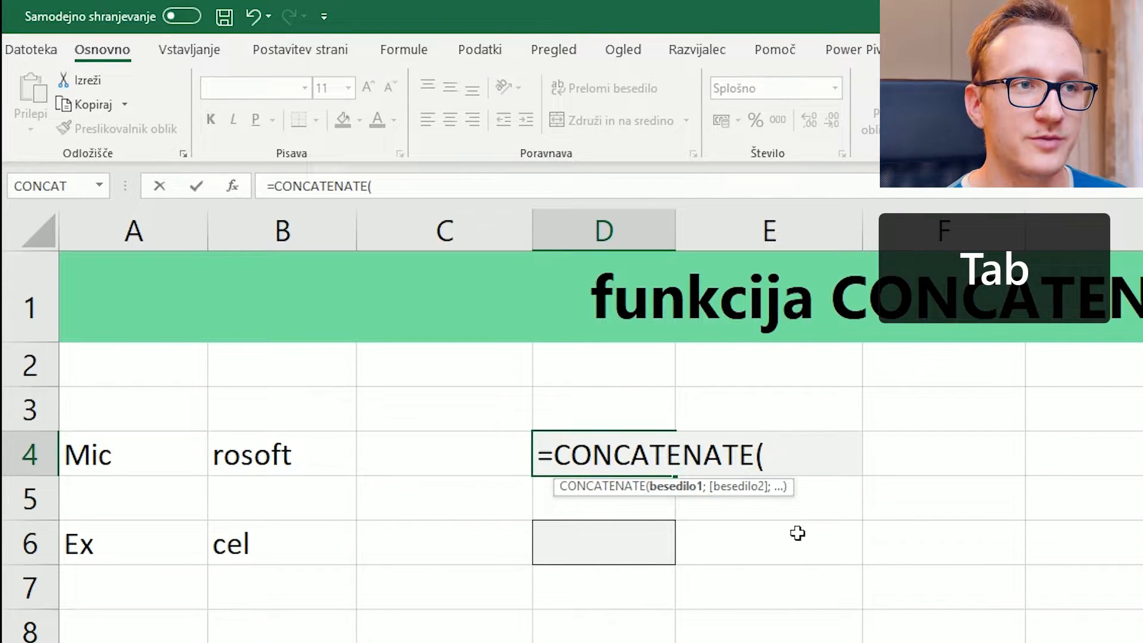
left_click(234, 187)
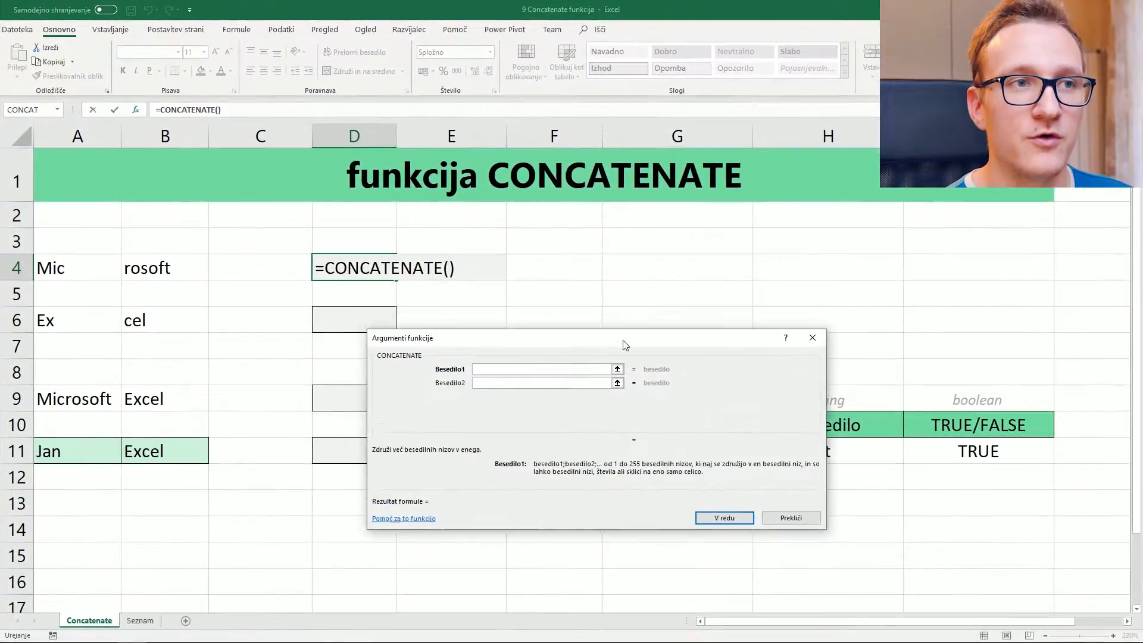
left_click_drag(625, 345, 740, 230)
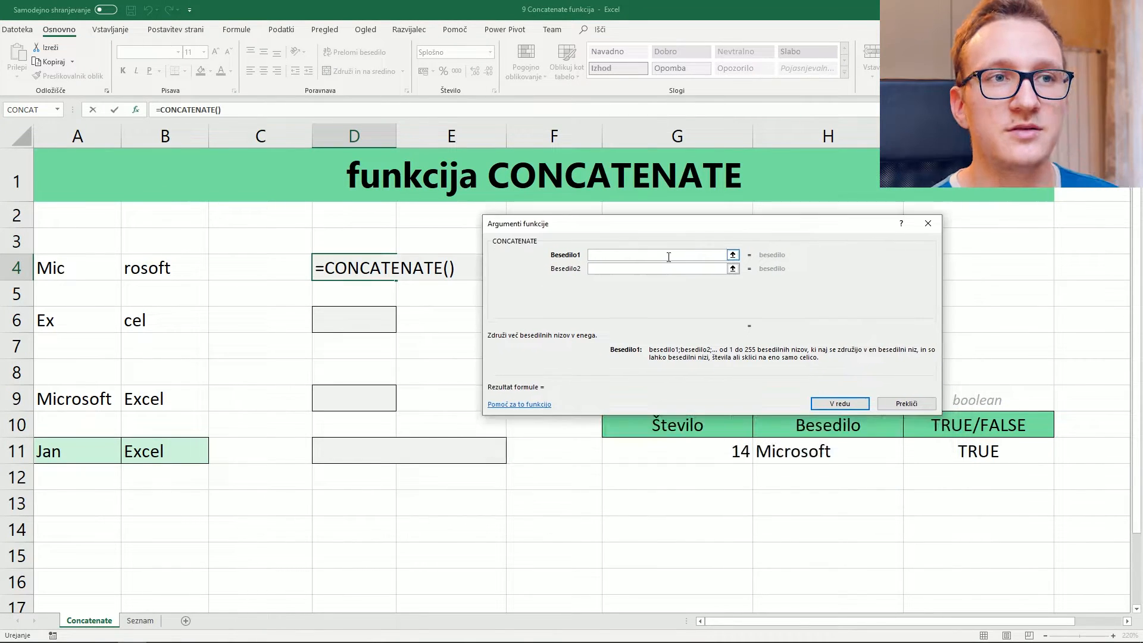
Set the CONCATENATE arguments to A4 for Besedilo1 and B4 for Besedilo2, and confirm the formula
left_click(665, 269)
left_click(664, 269)
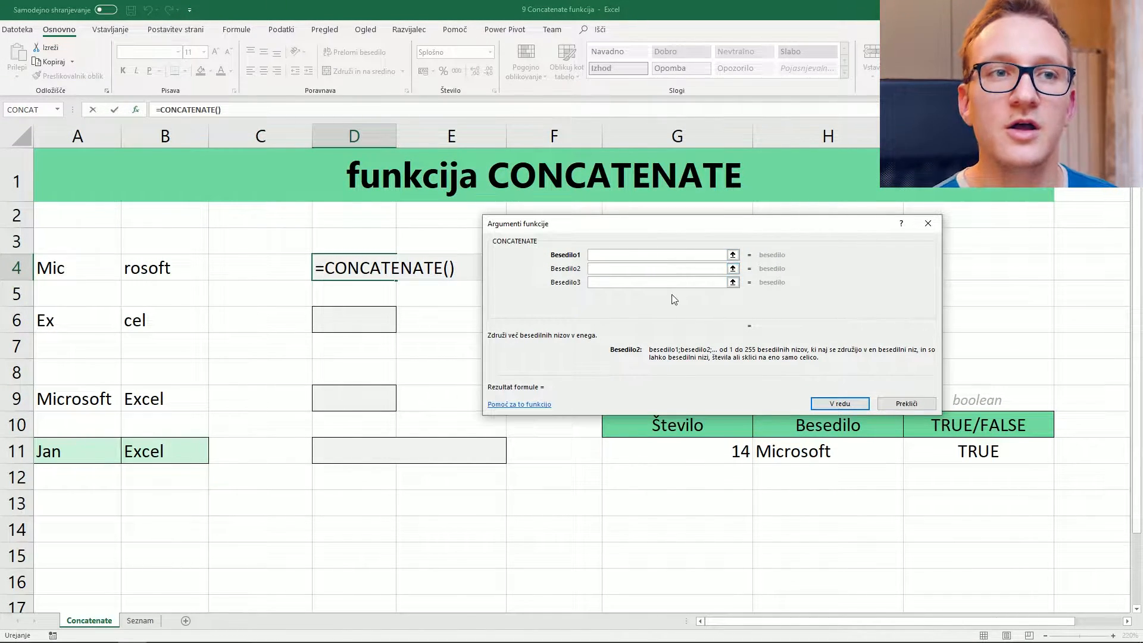
left_click(653, 254)
left_click(617, 256)
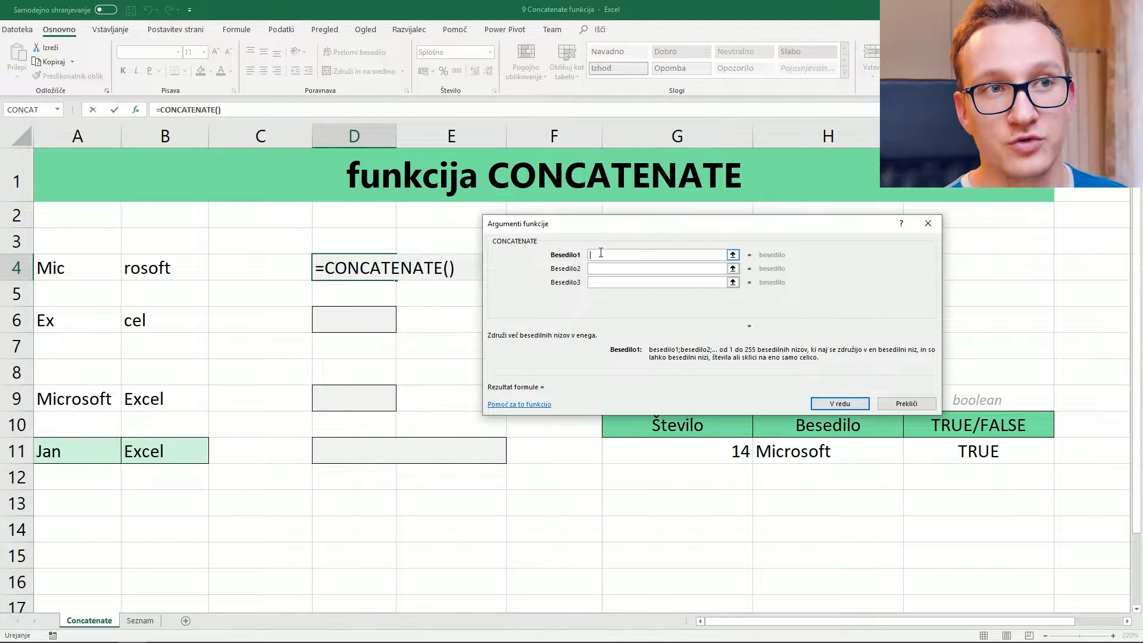
left_click(62, 268)
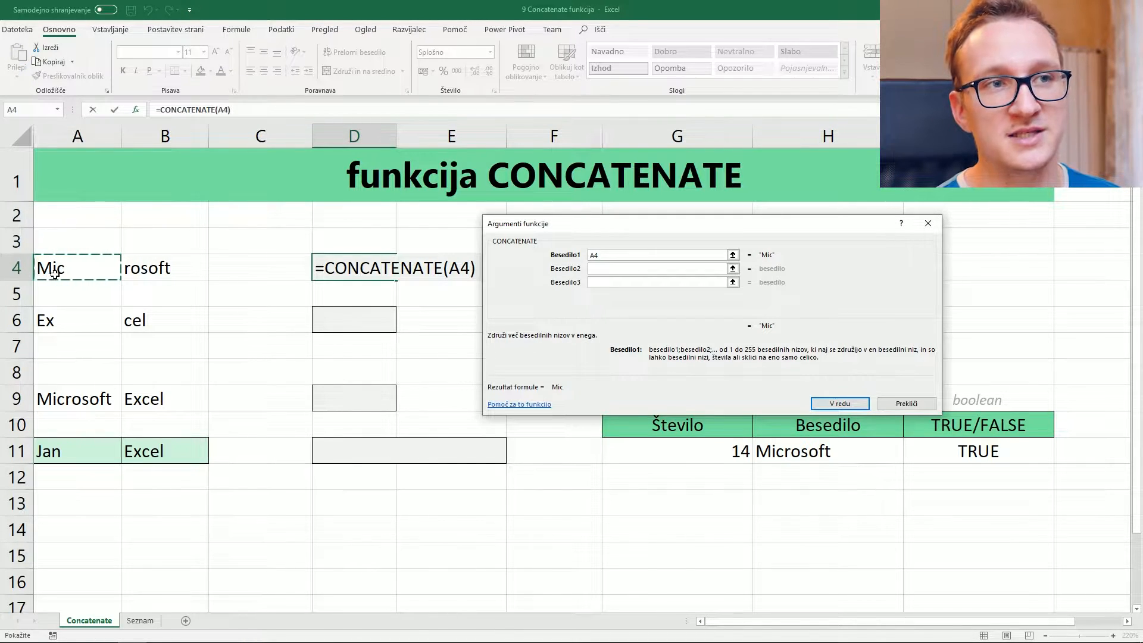
left_click(593, 268)
left_click(173, 270)
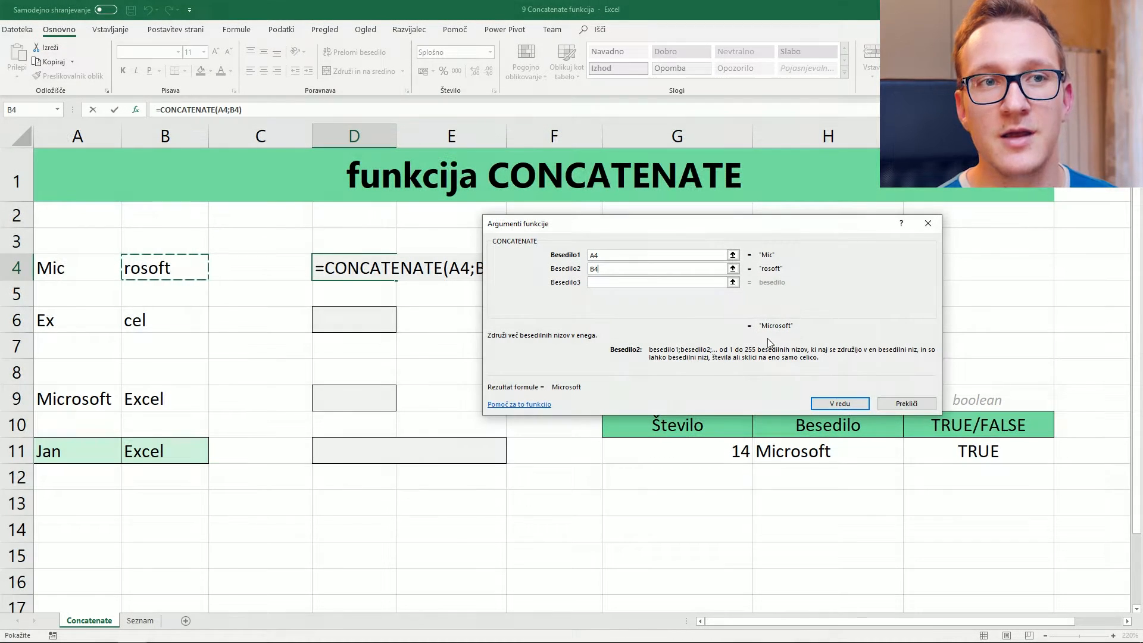
left_click(837, 404)
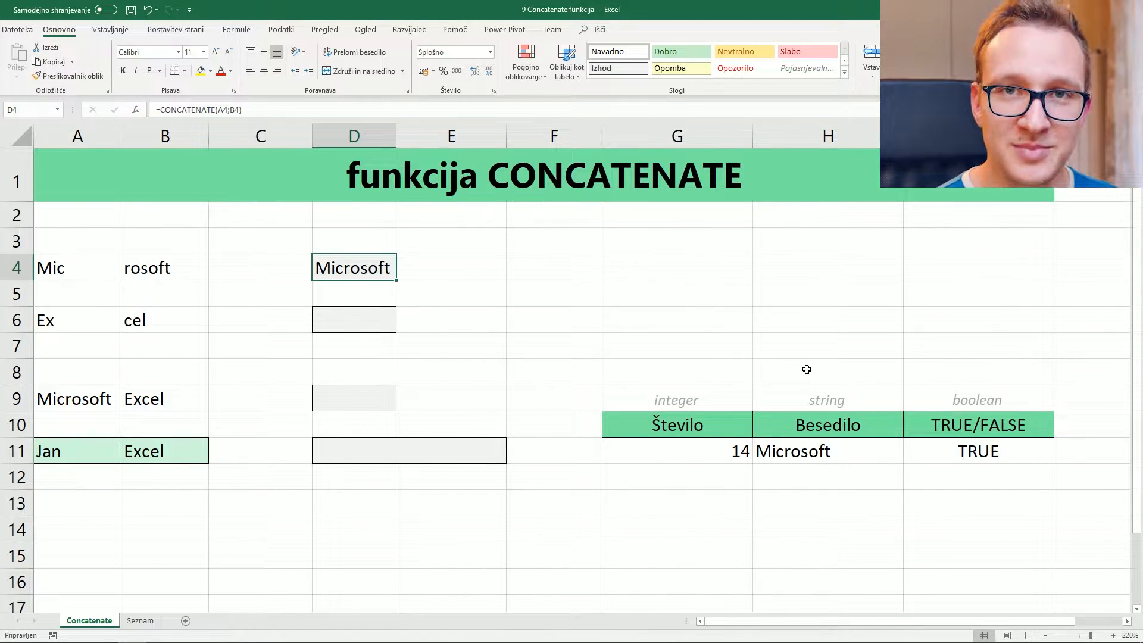
Enter the formula =CONCATENATE(A6;B6) directly in cell D6 to join the two text parts
left_click(379, 325)
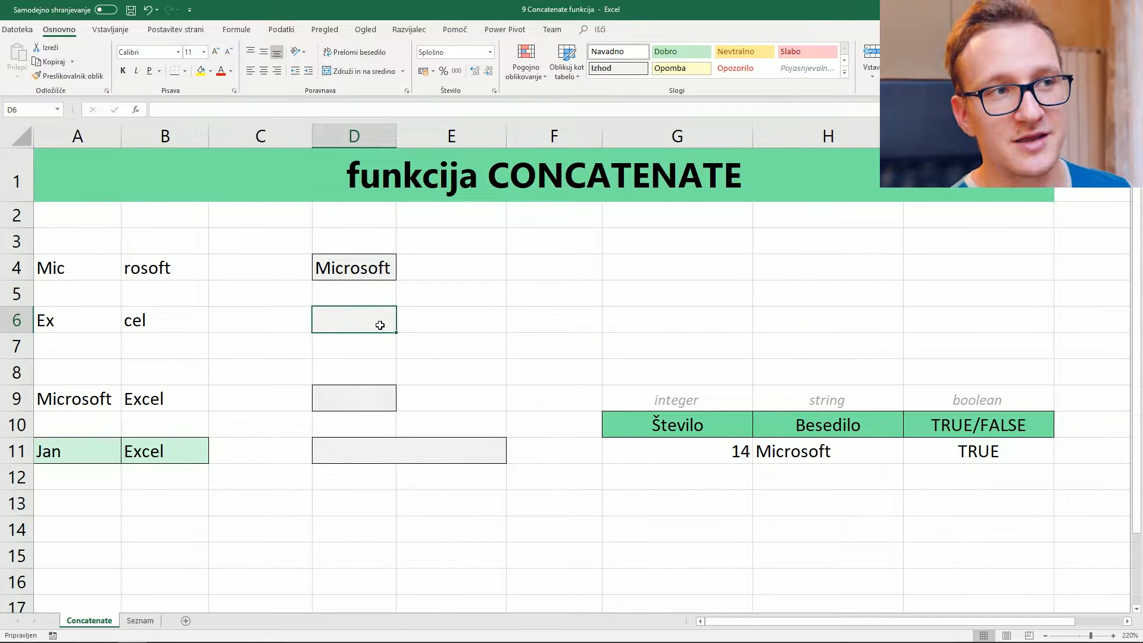
type("=")
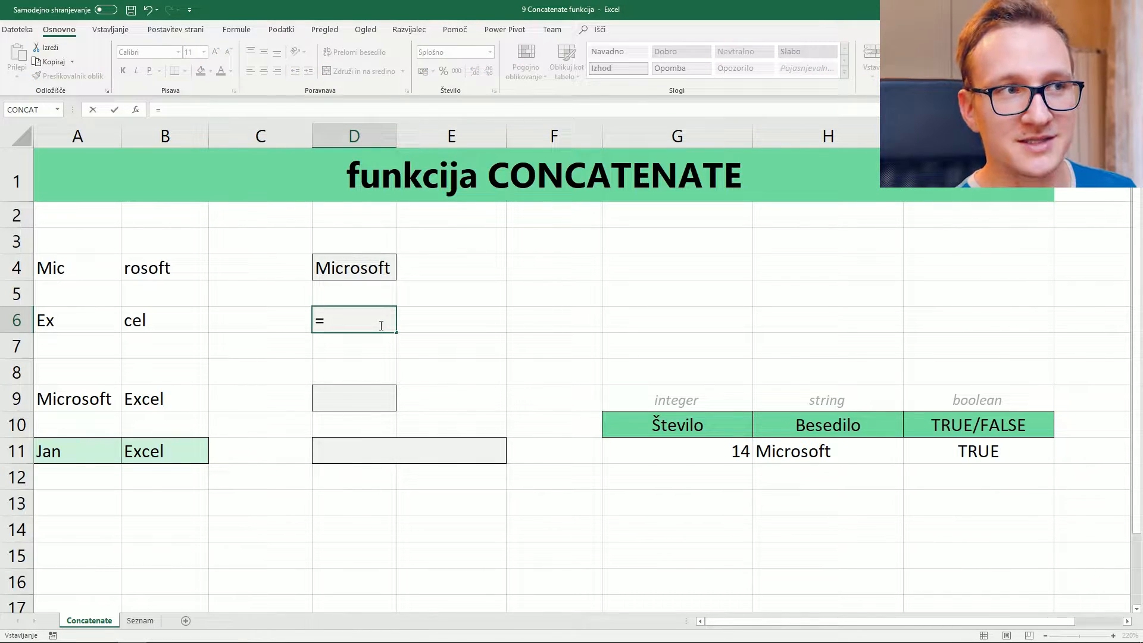
type("conc")
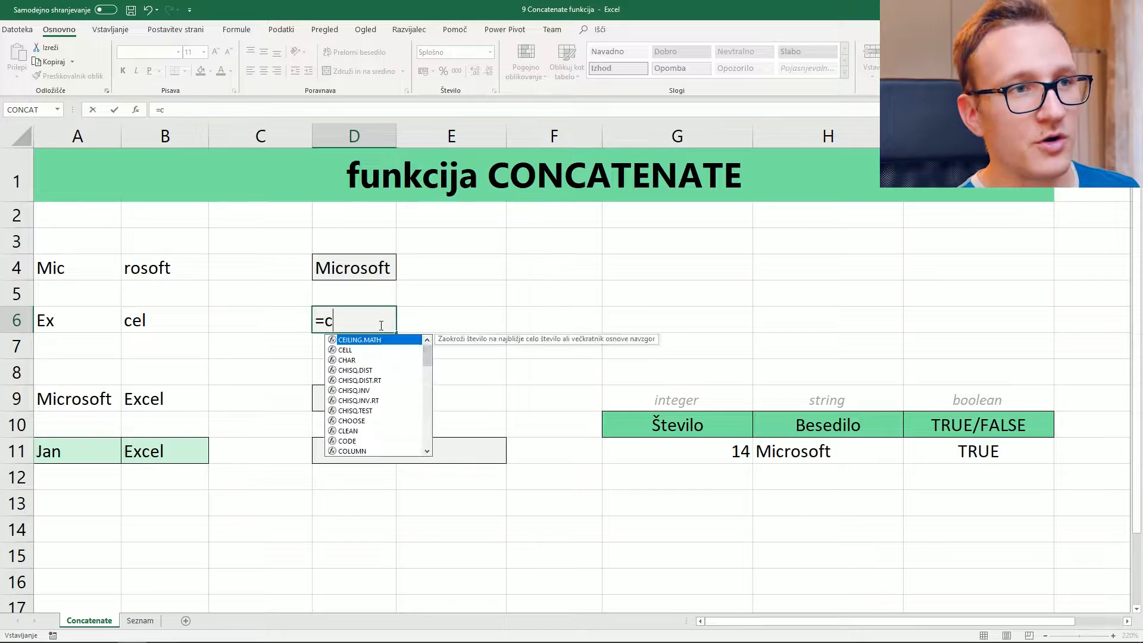
key("Down")
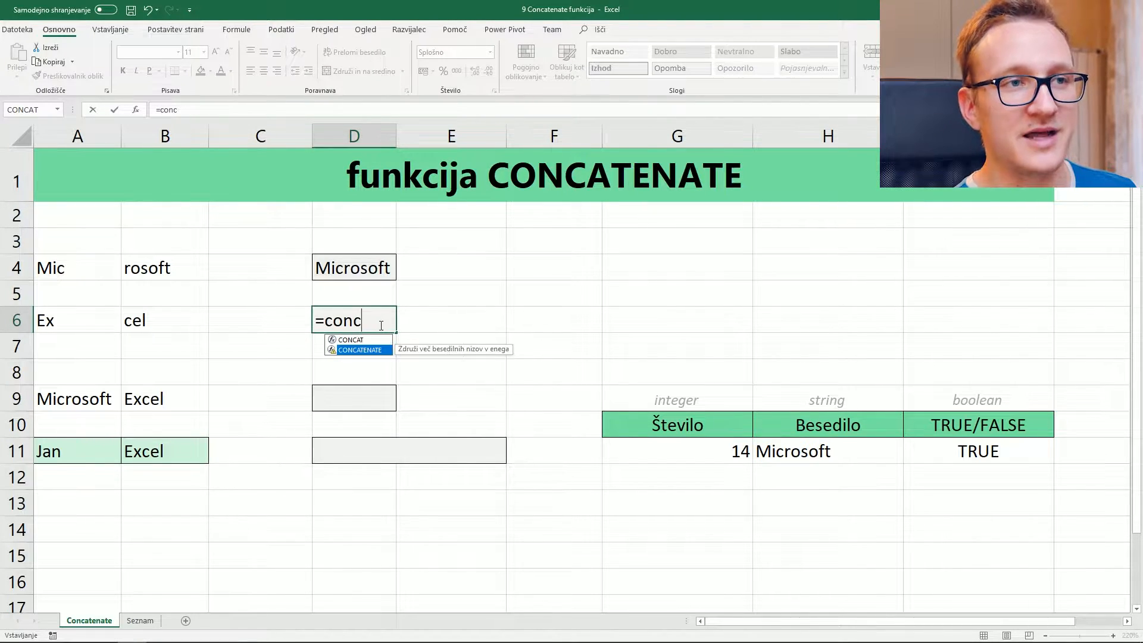
key("Tab")
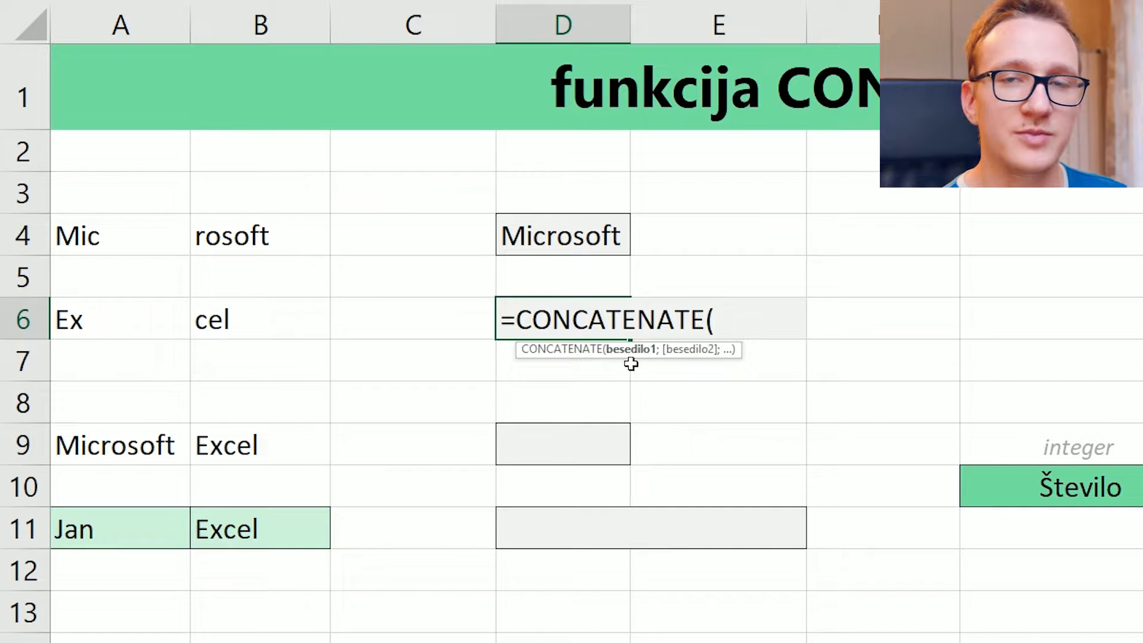
left_click(149, 308)
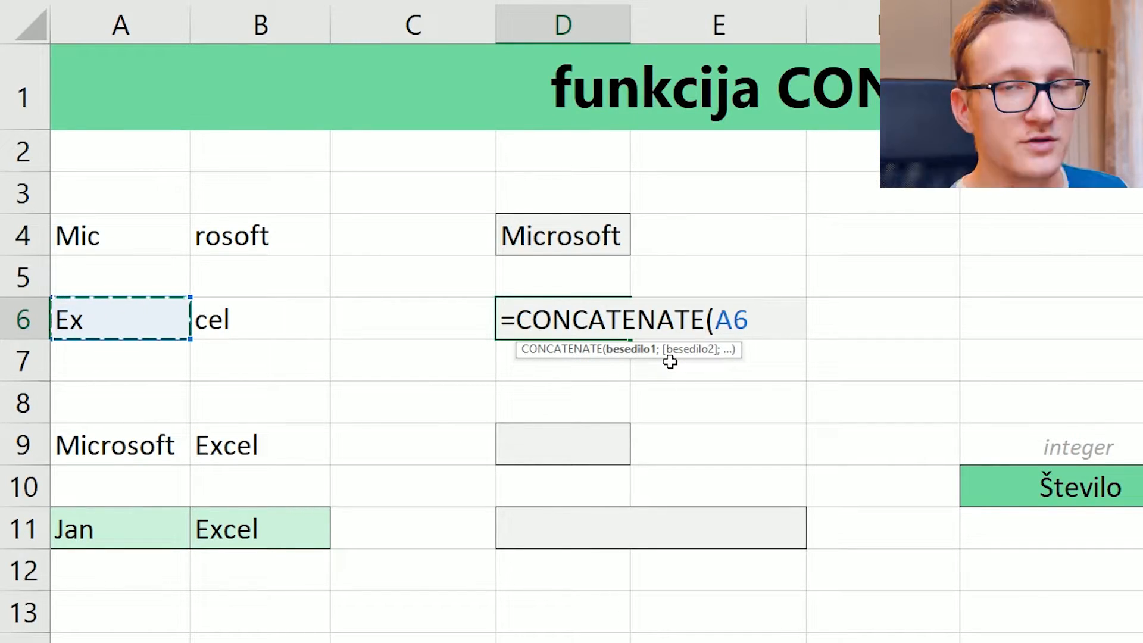
key("shift+comma")
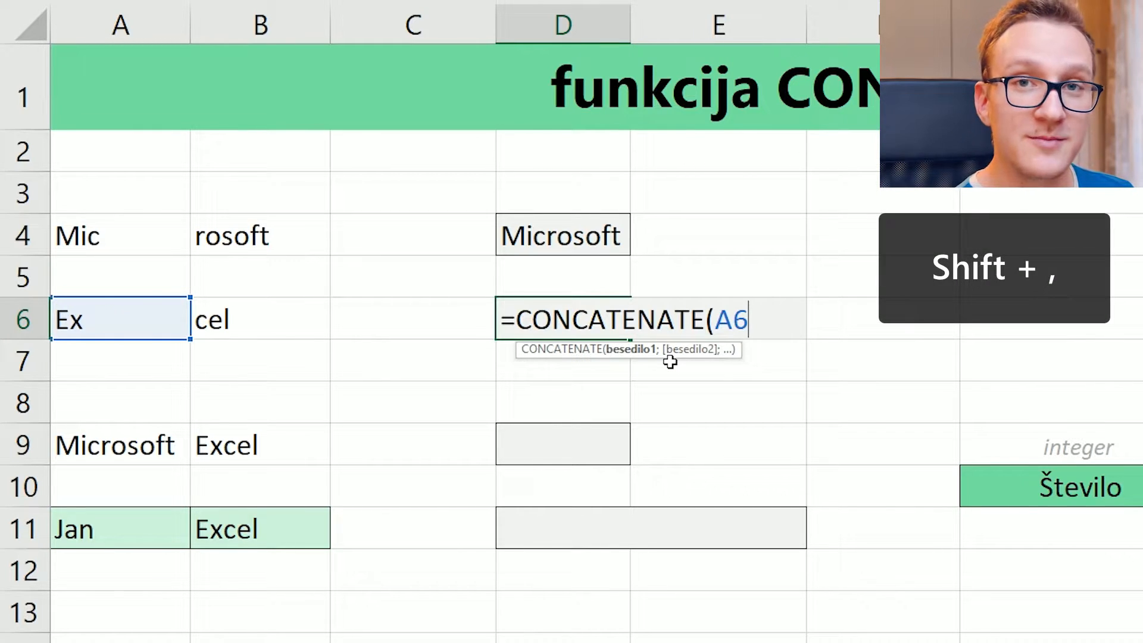
type(";")
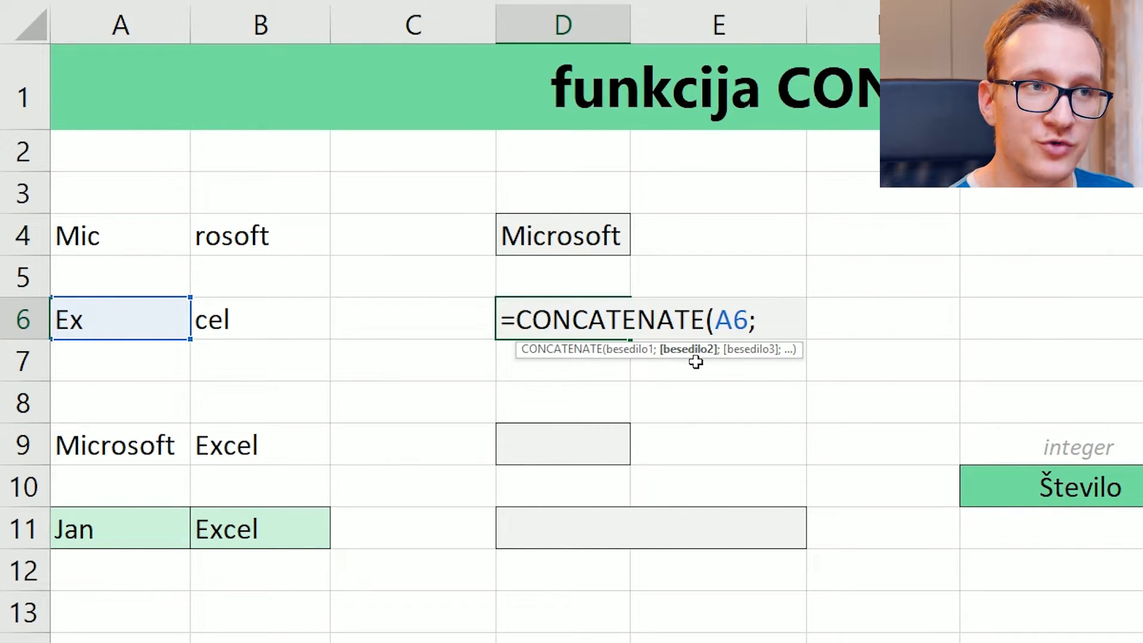
left_click(266, 327)
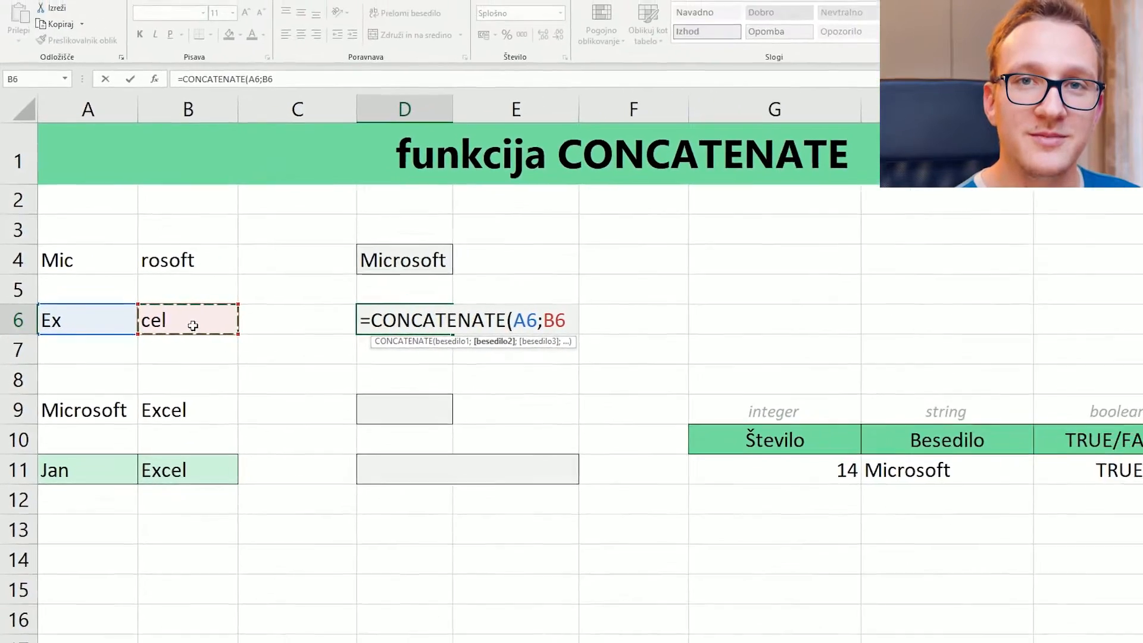
key("Return")
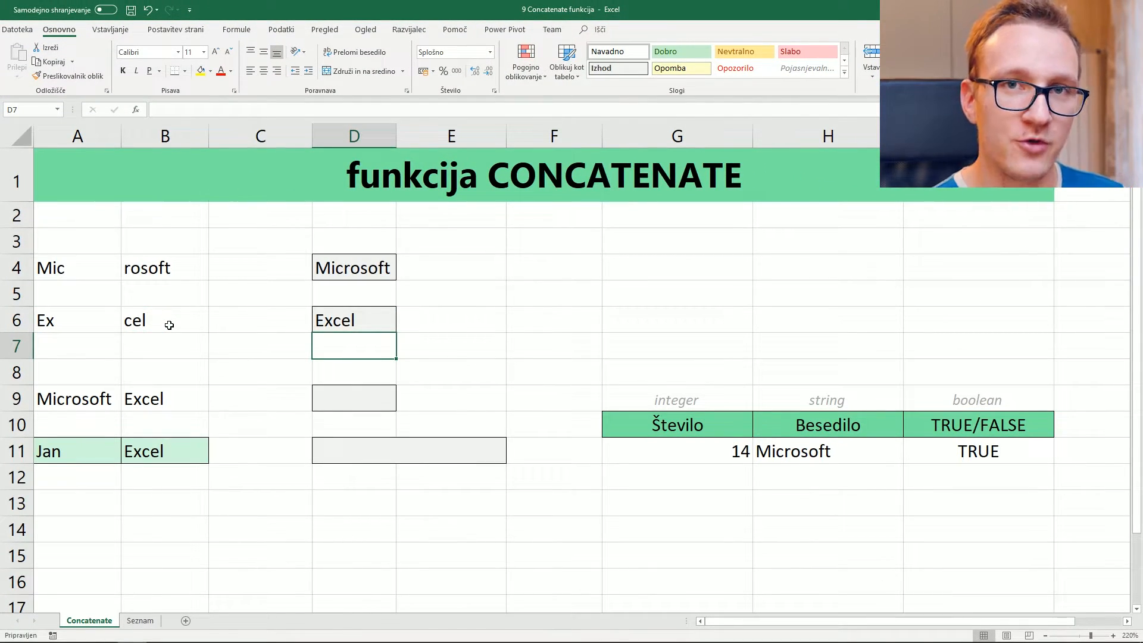
Enter the formula =CONCATENATE(A9;B9) in cell D9 to join the two words
left_click(353, 387)
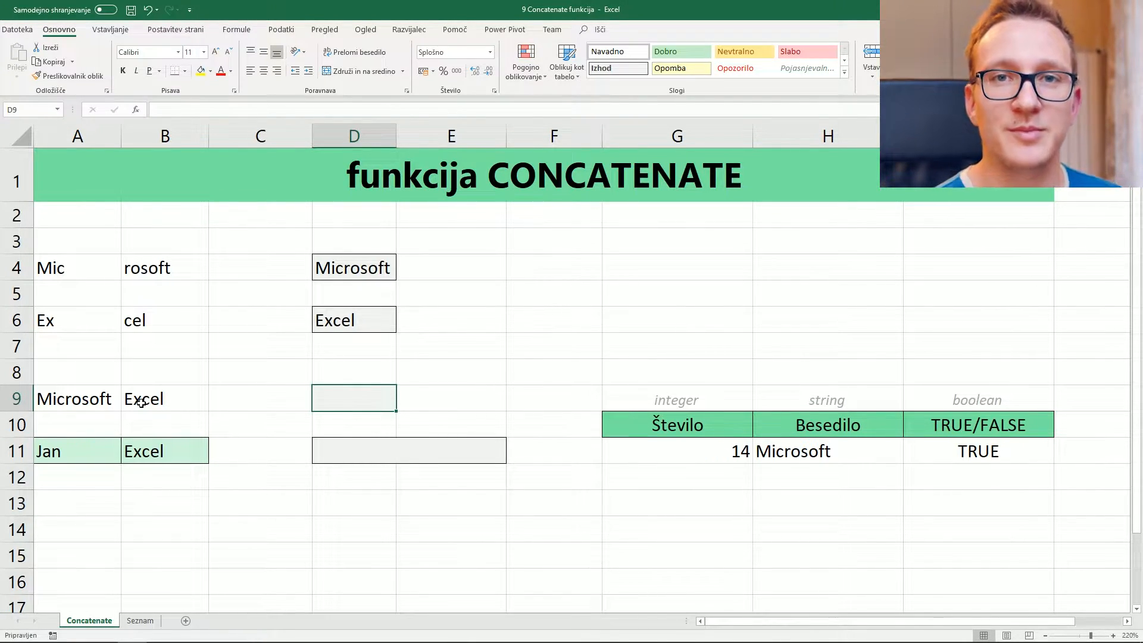
type("=")
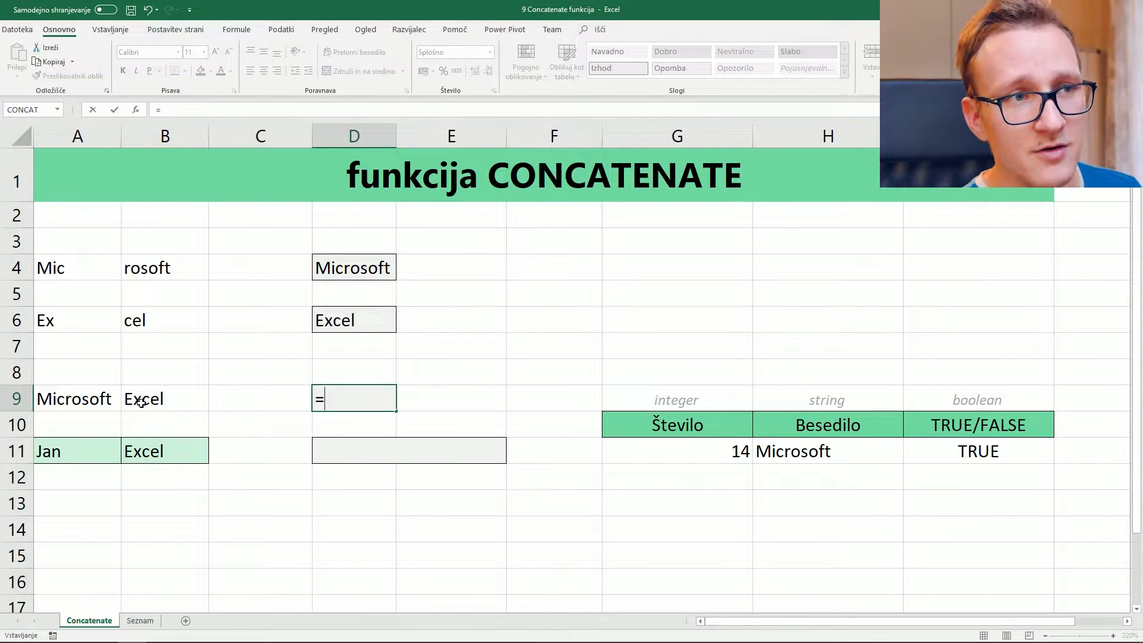
type("conca")
key("Down")
key("Tab")
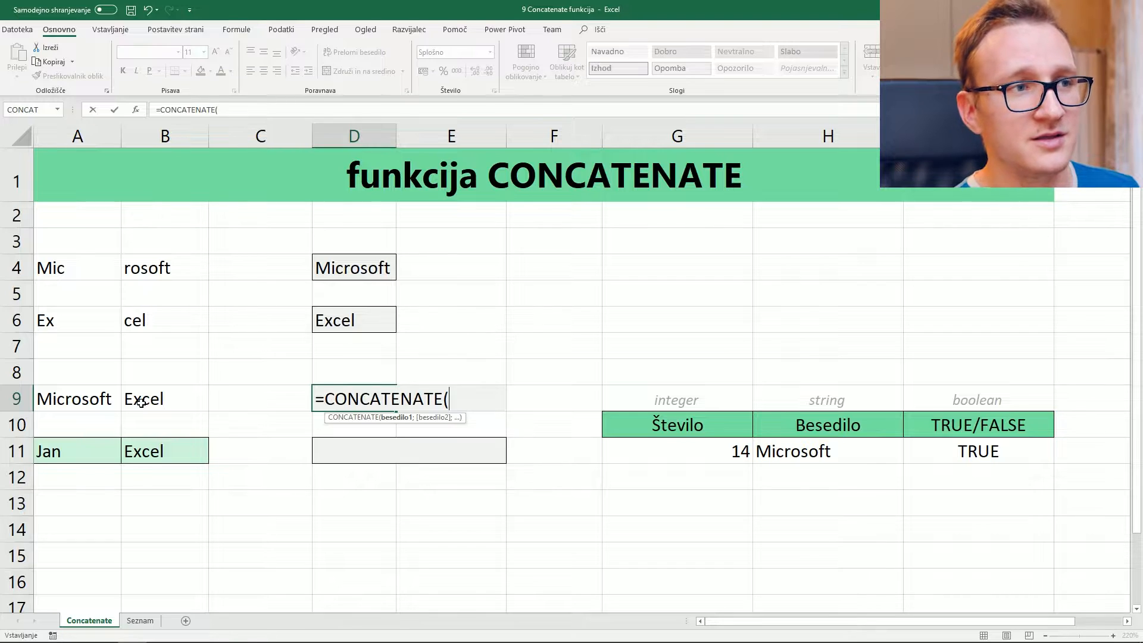
left_click(62, 398)
type(";")
left_click(163, 402)
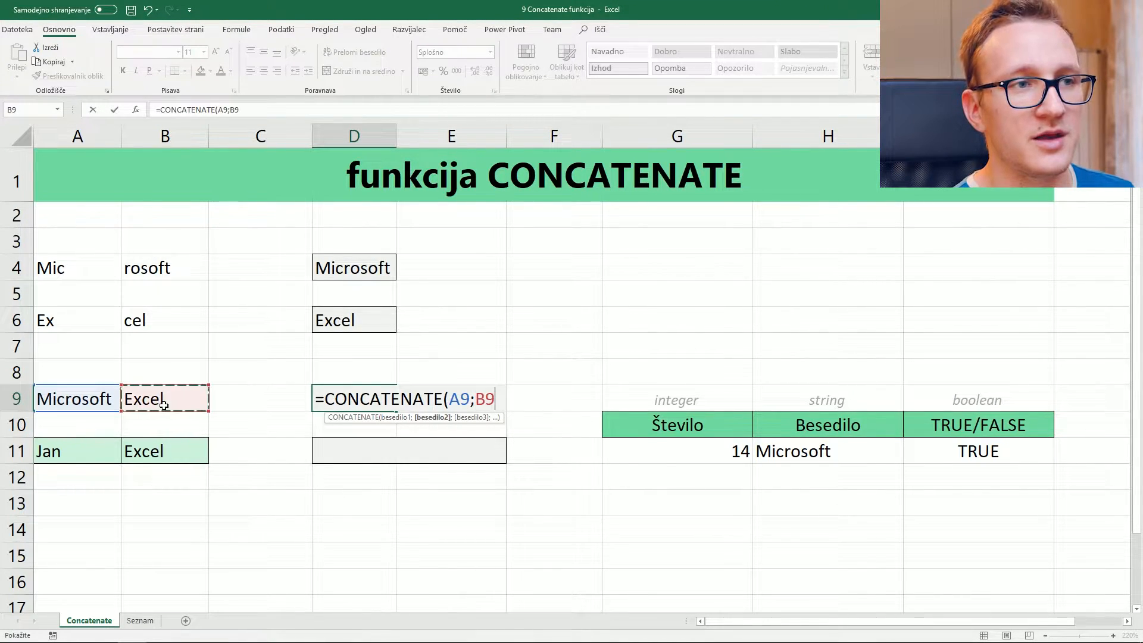
key("Return")
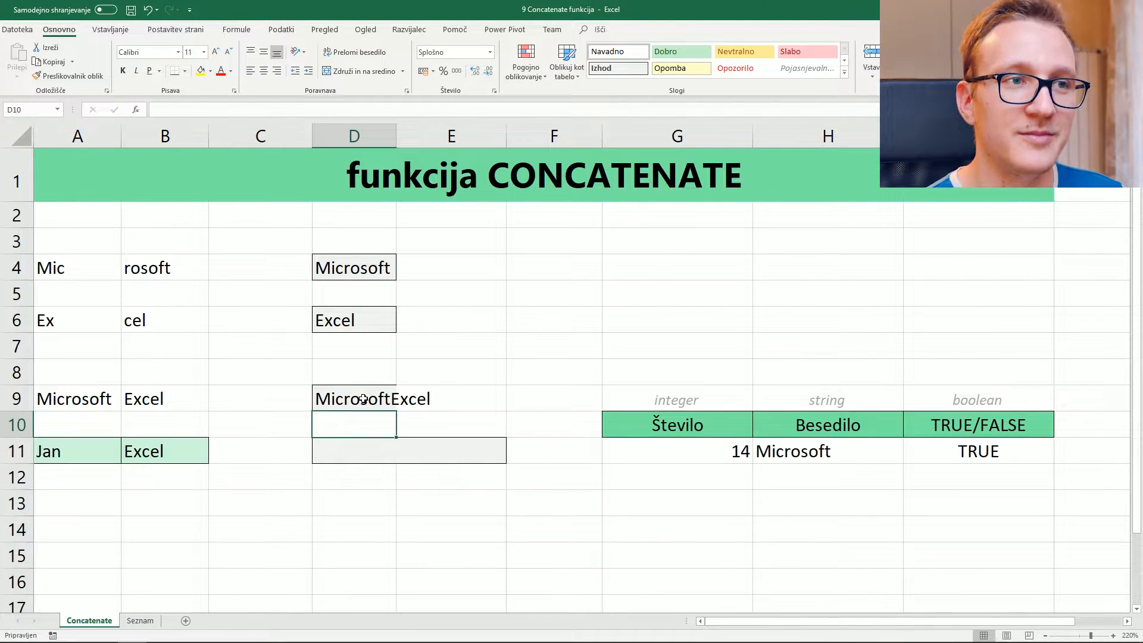
Review the joined text in D9 and examine the Število and Besedilo columns of the data type table with their example values
left_click(392, 410)
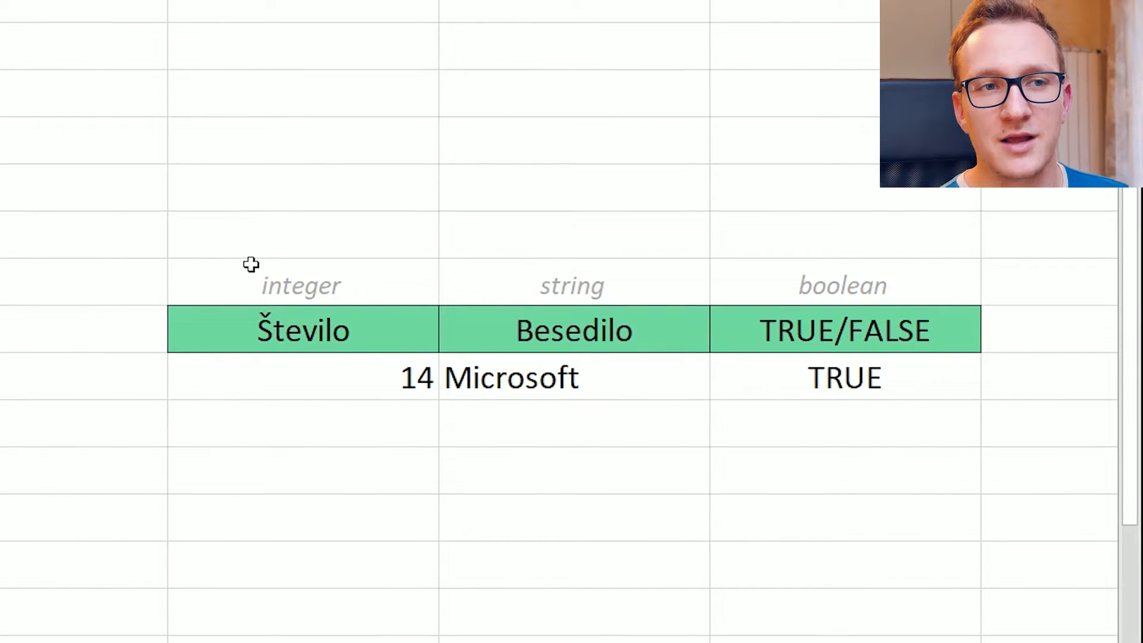
left_click_drag(247, 276, 832, 400)
left_click(345, 463)
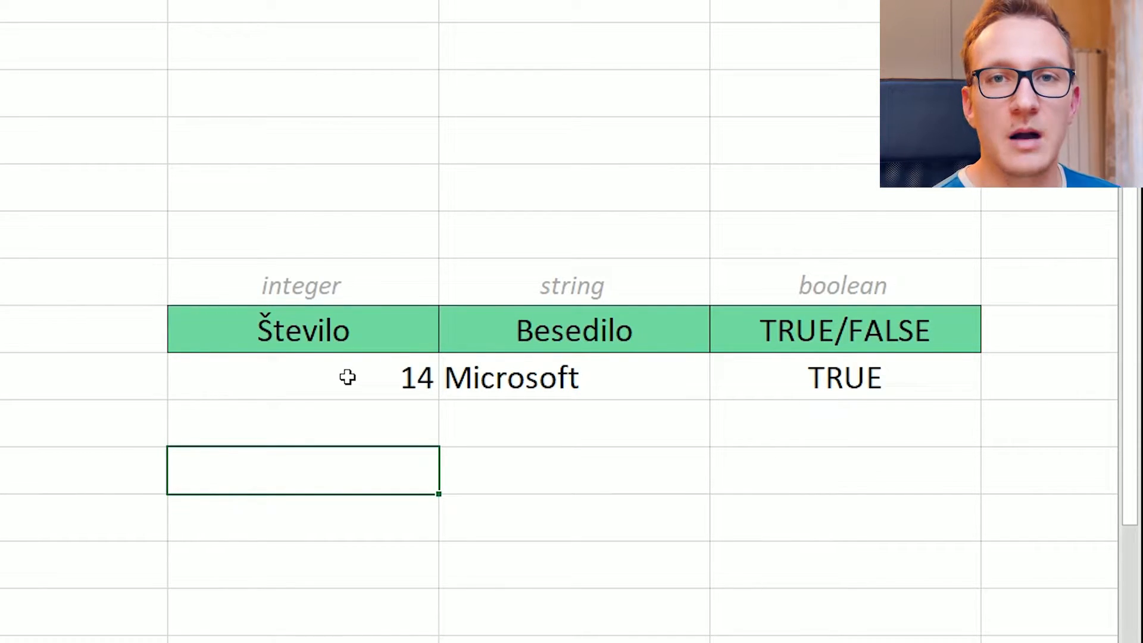
left_click(379, 331)
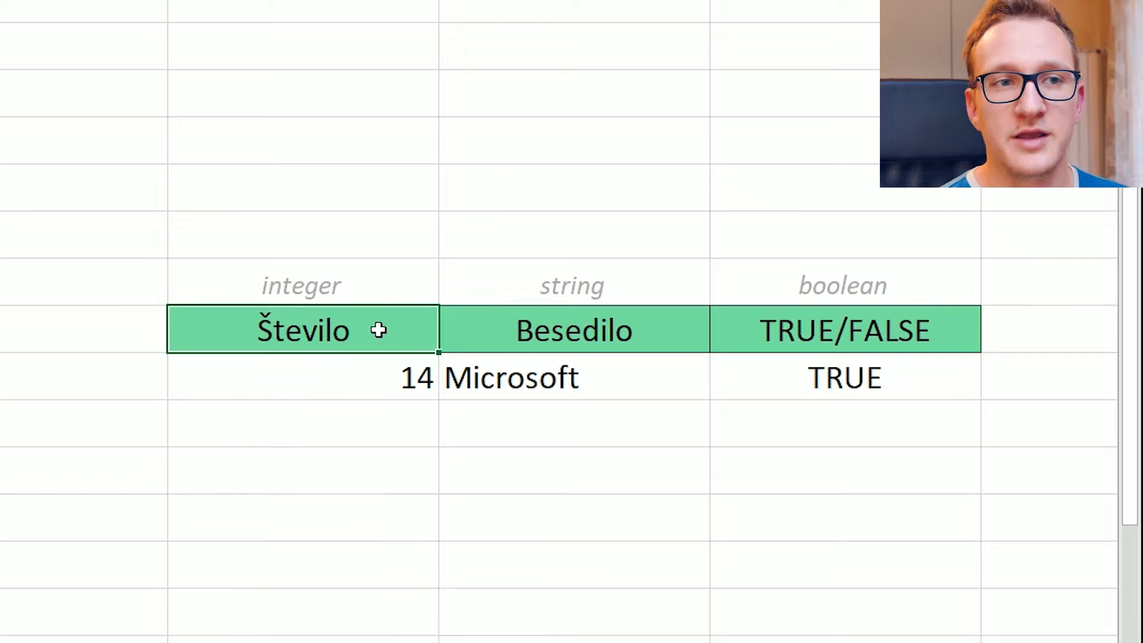
left_click(416, 379)
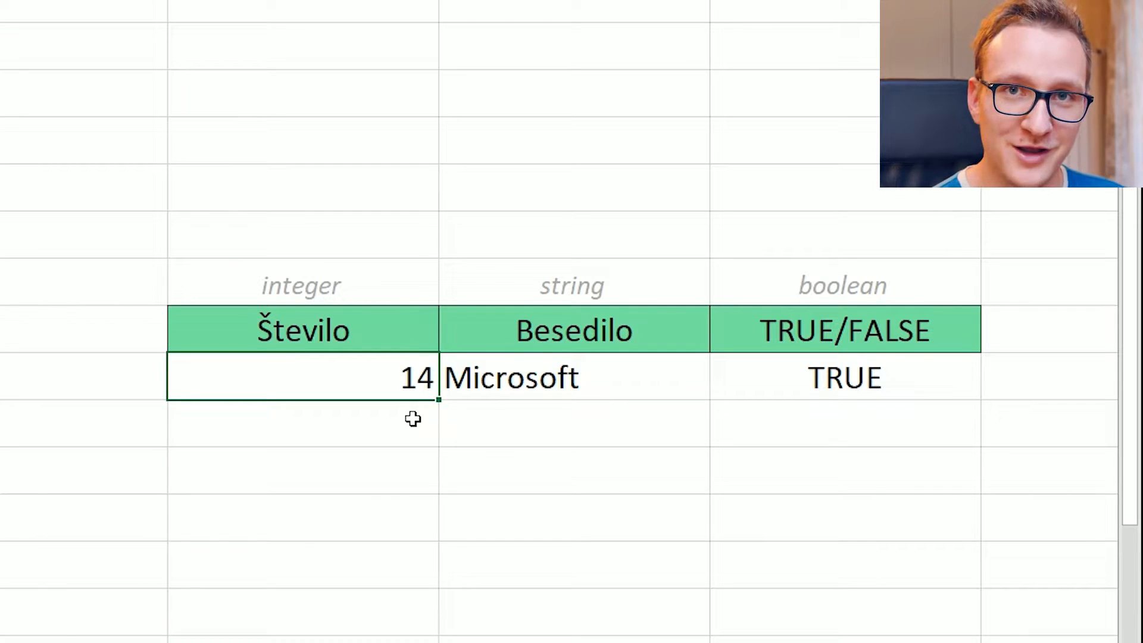
left_click(379, 307)
left_click(372, 296)
key("Down")
key("Down")
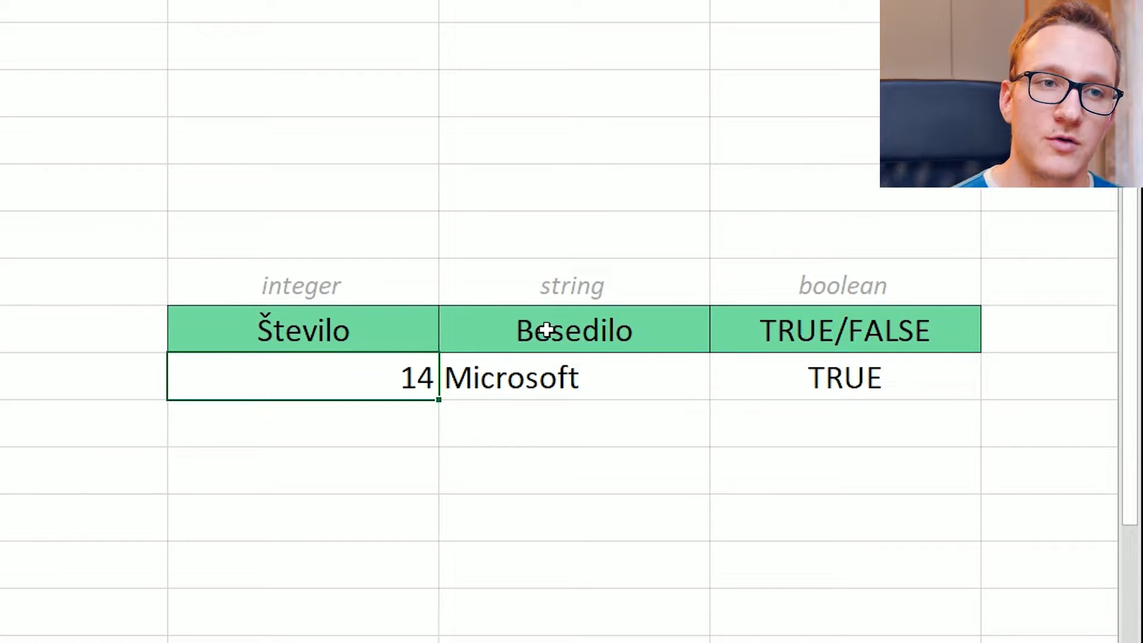
left_click(654, 334)
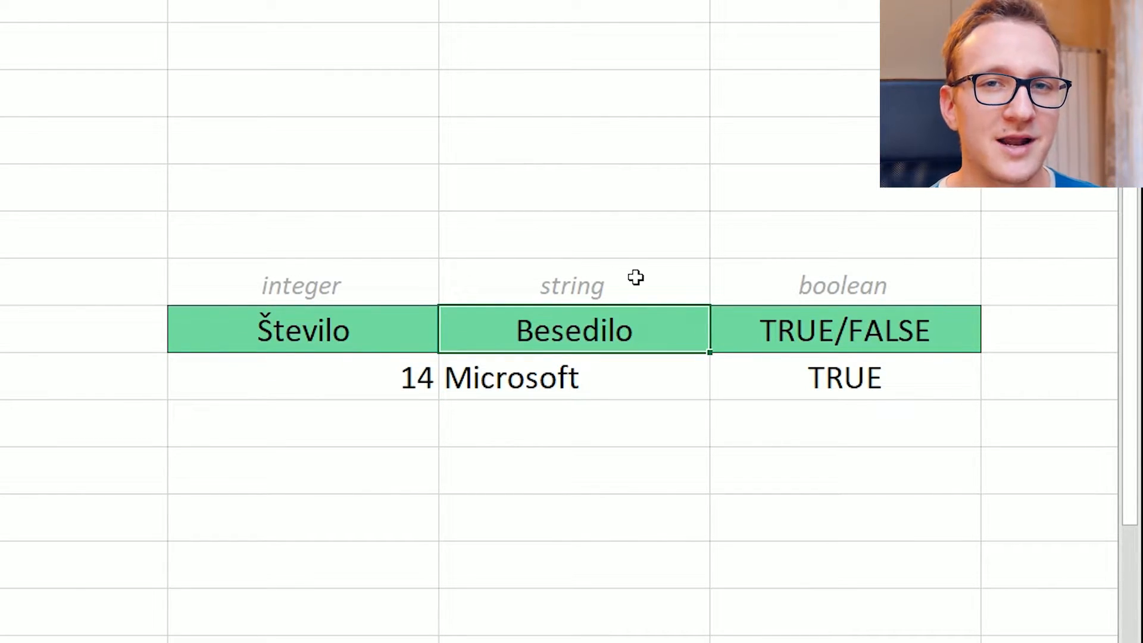
left_click(640, 384)
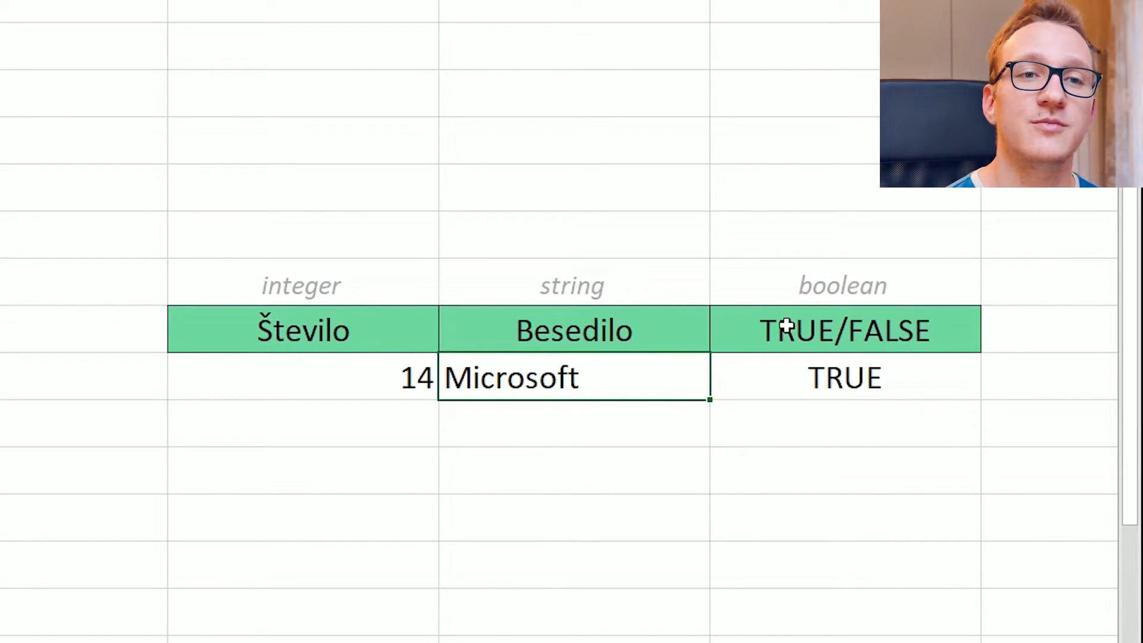
Select the TRUE/FALSE header and switch to Google Translate to play the English pronunciation of "boolean"
left_click(830, 329)
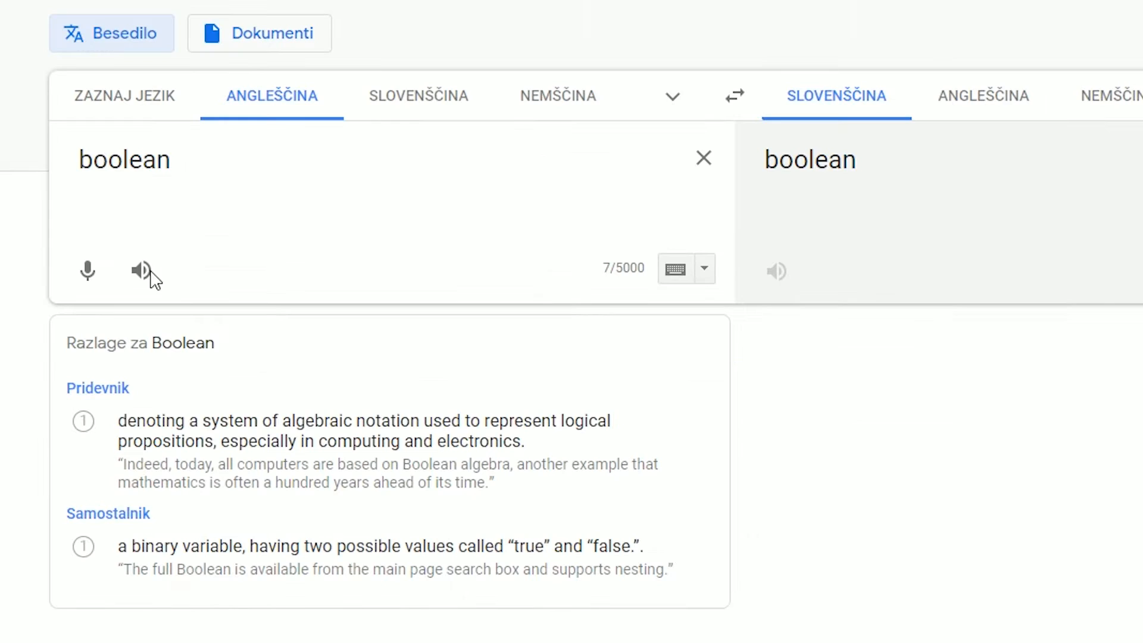
left_click(149, 272)
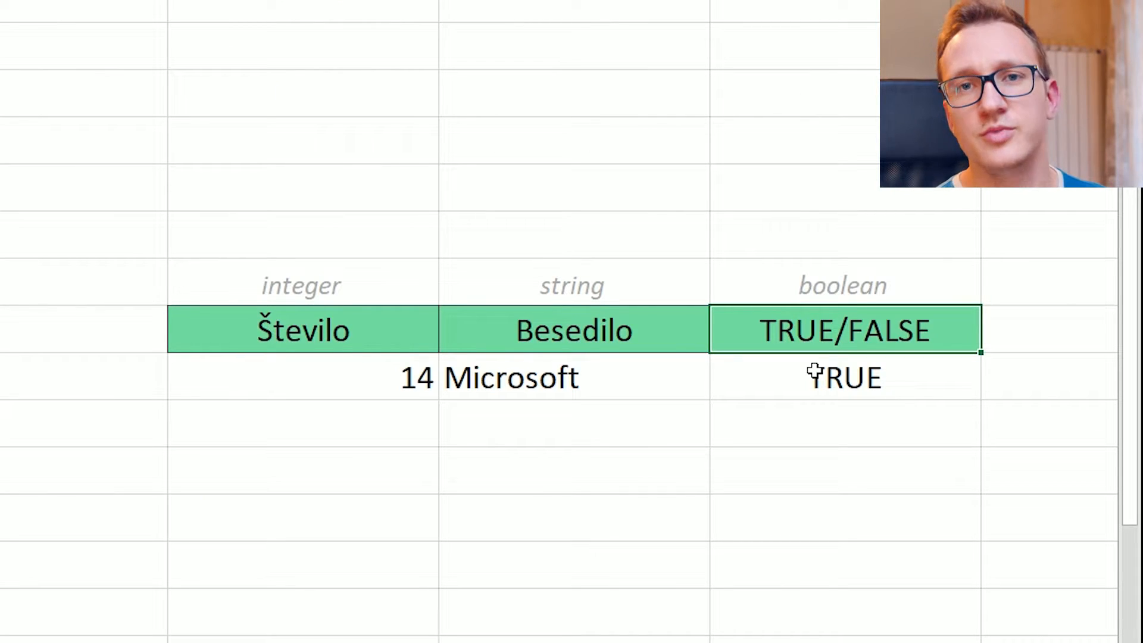
Inspect the comparison formula behind the boolean example in I11 and review the number, boolean and text columns of the data type table
left_click(760, 374)
double_click(760, 374)
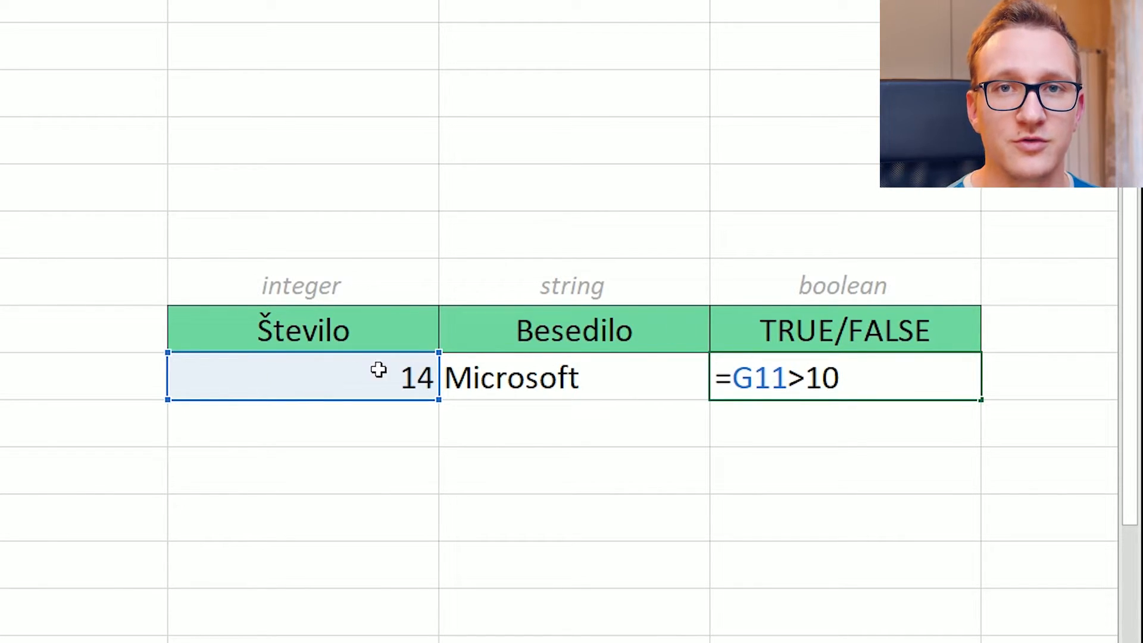
key("Return")
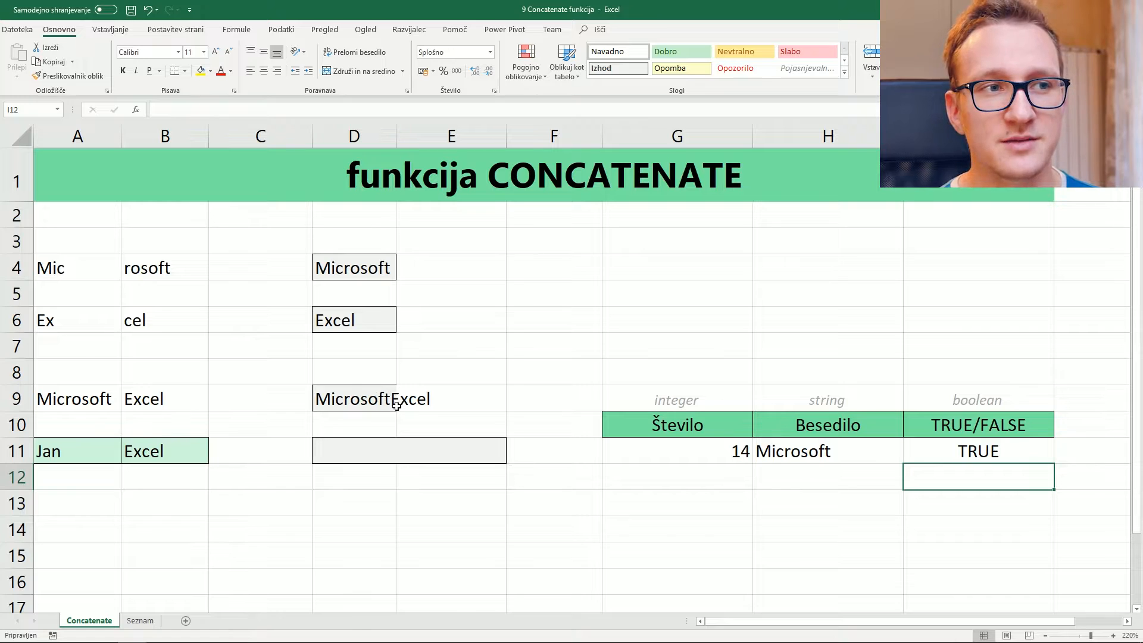
left_click(724, 446)
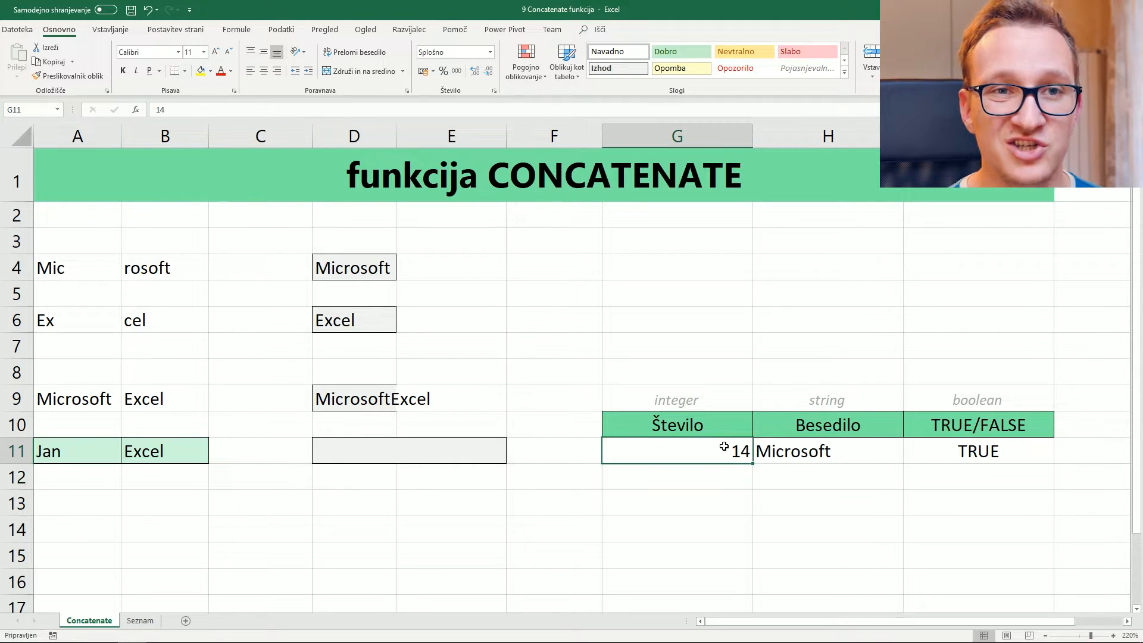
left_click(967, 419)
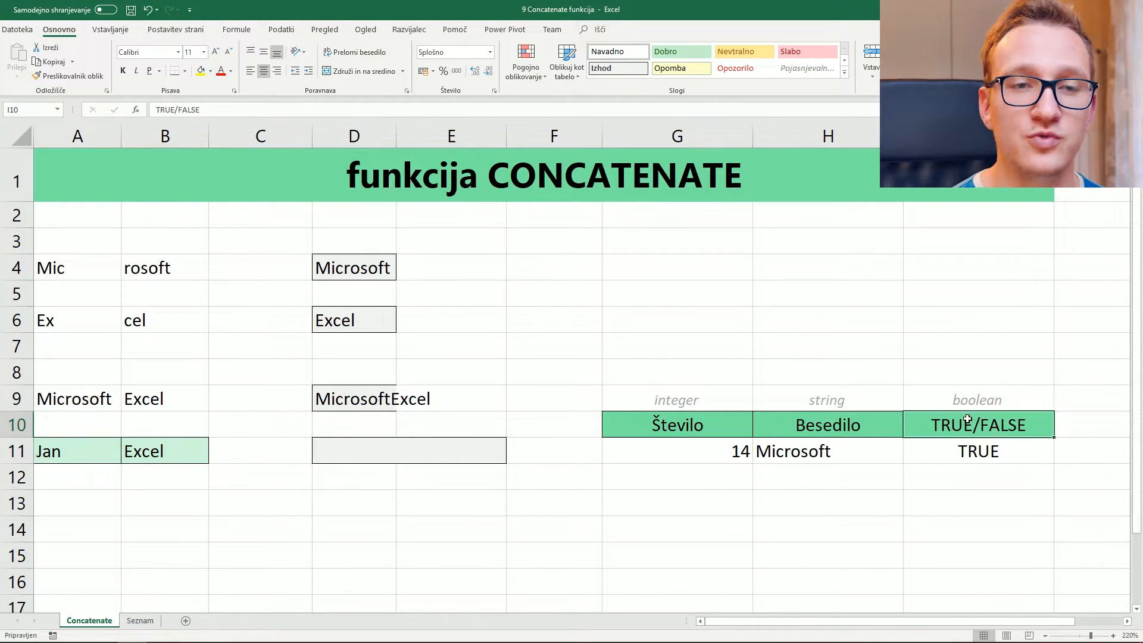
left_click(840, 426)
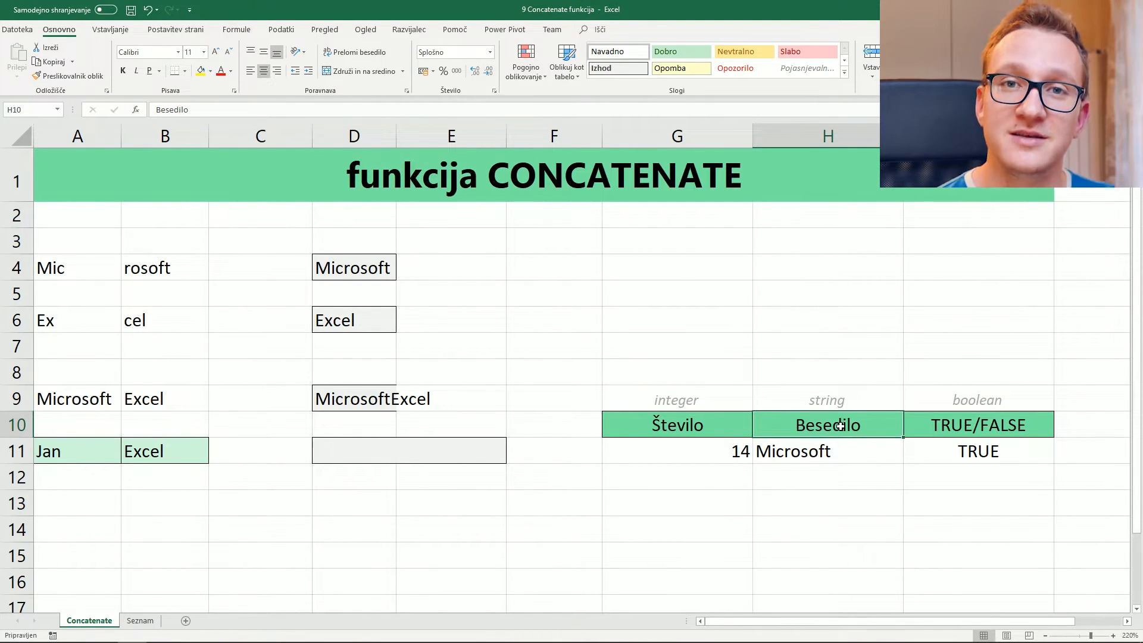
Clear cell D9, start a new CONCATENATE formula there and open its function arguments
left_click(355, 400)
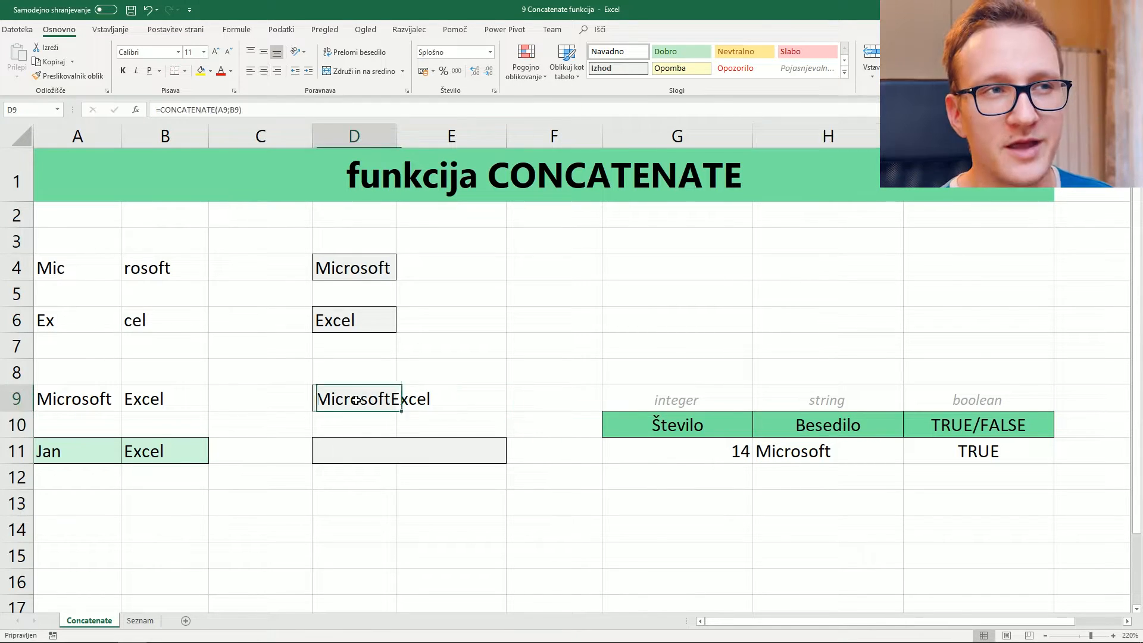
key("Delete")
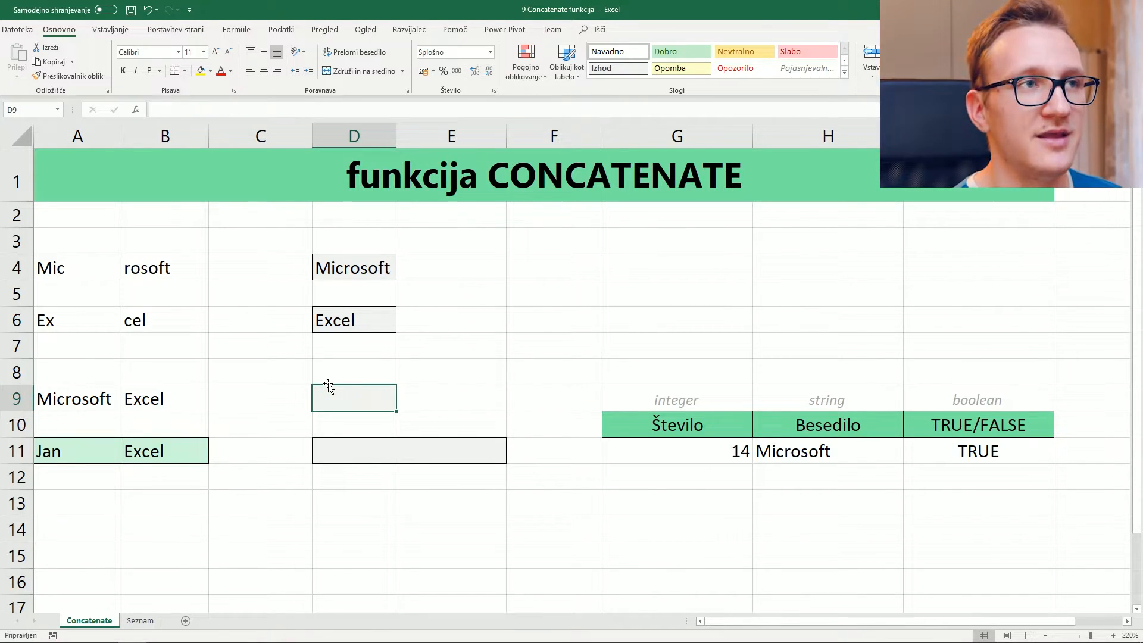
type("=")
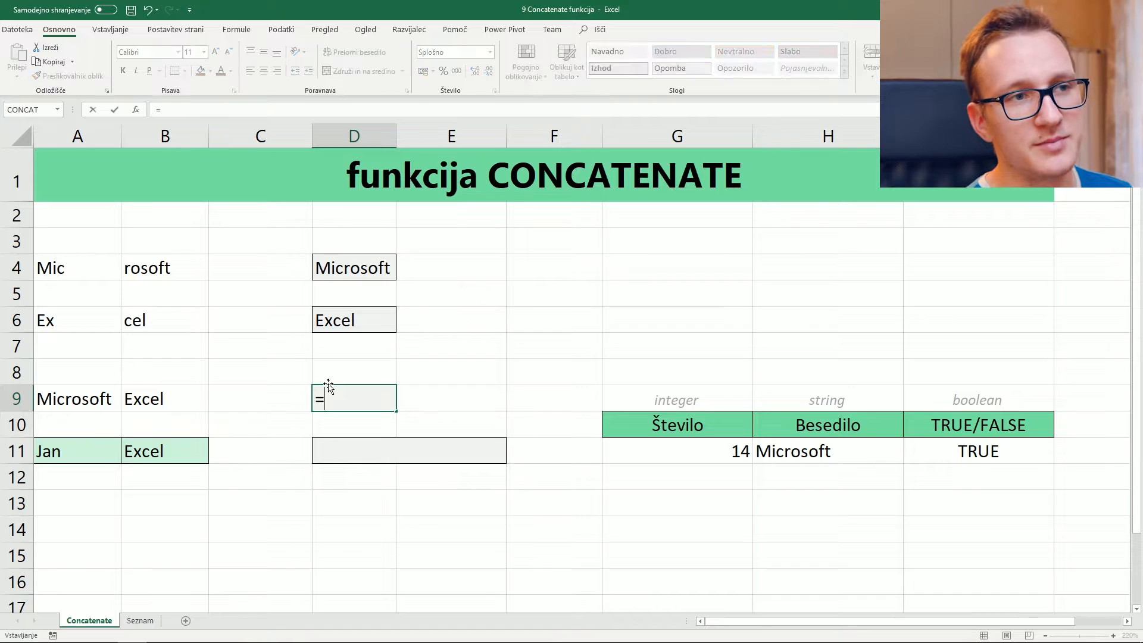
type("conca")
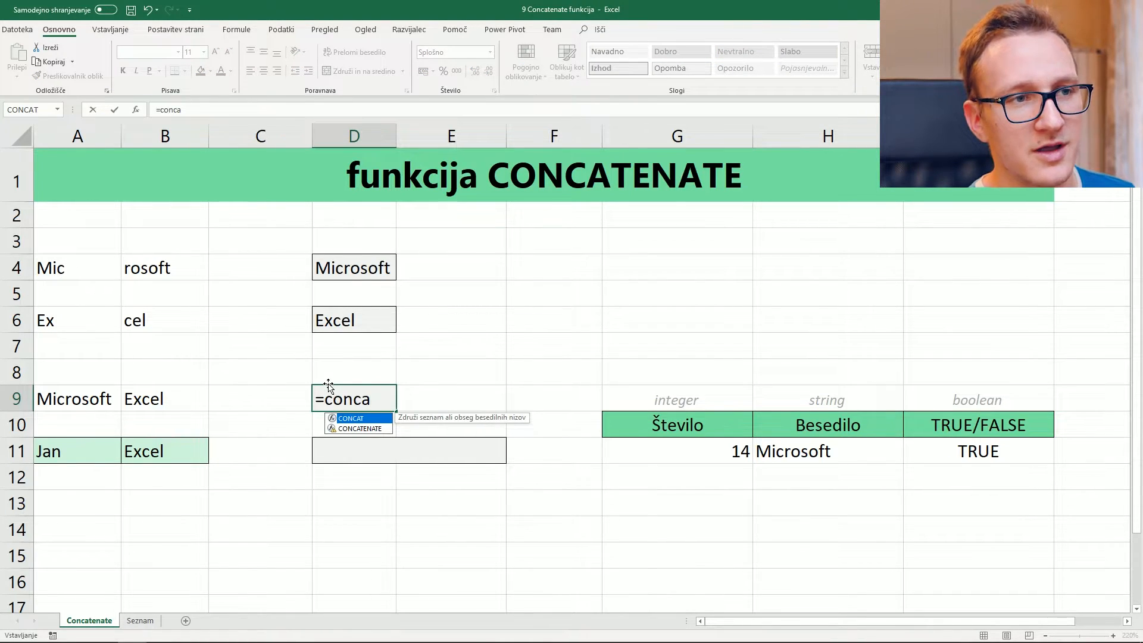
key("Down")
key("Tab")
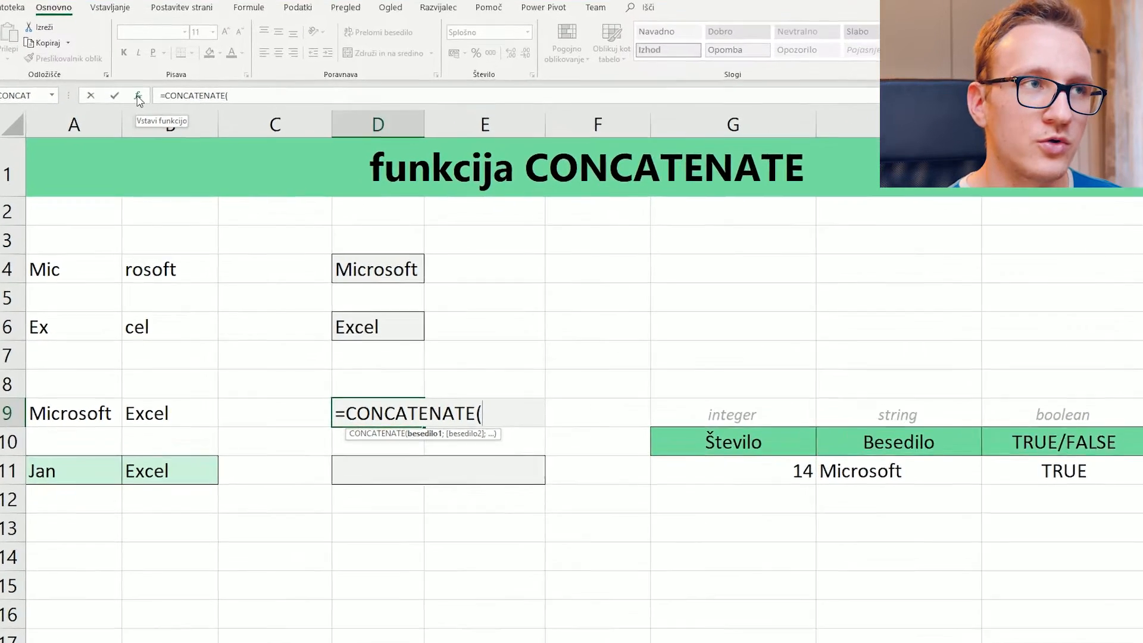
left_click(135, 110)
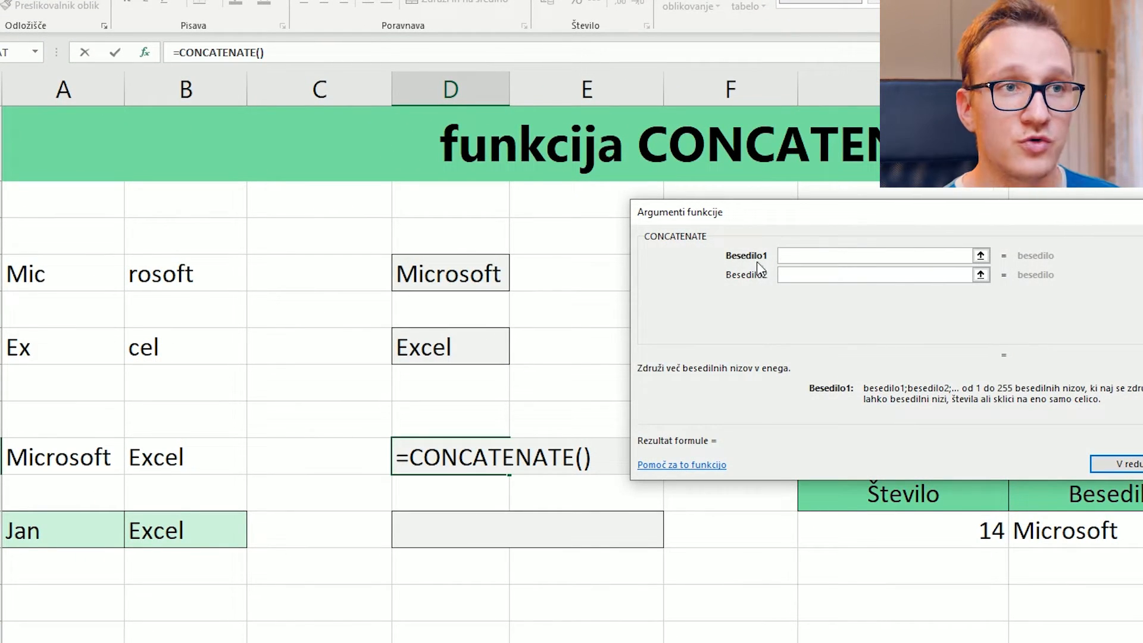
Set the D9 function's arguments to A9, a quoted space " " and B9, and confirm the formula
left_click(48, 460)
left_click(890, 275)
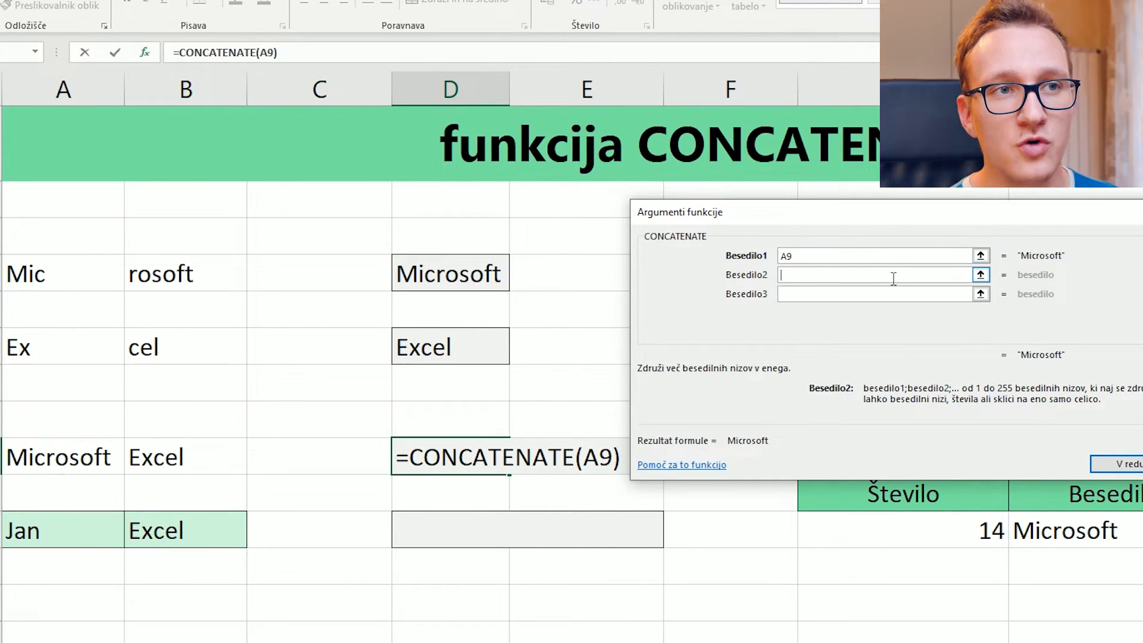
left_click_drag(844, 215, 827, 125)
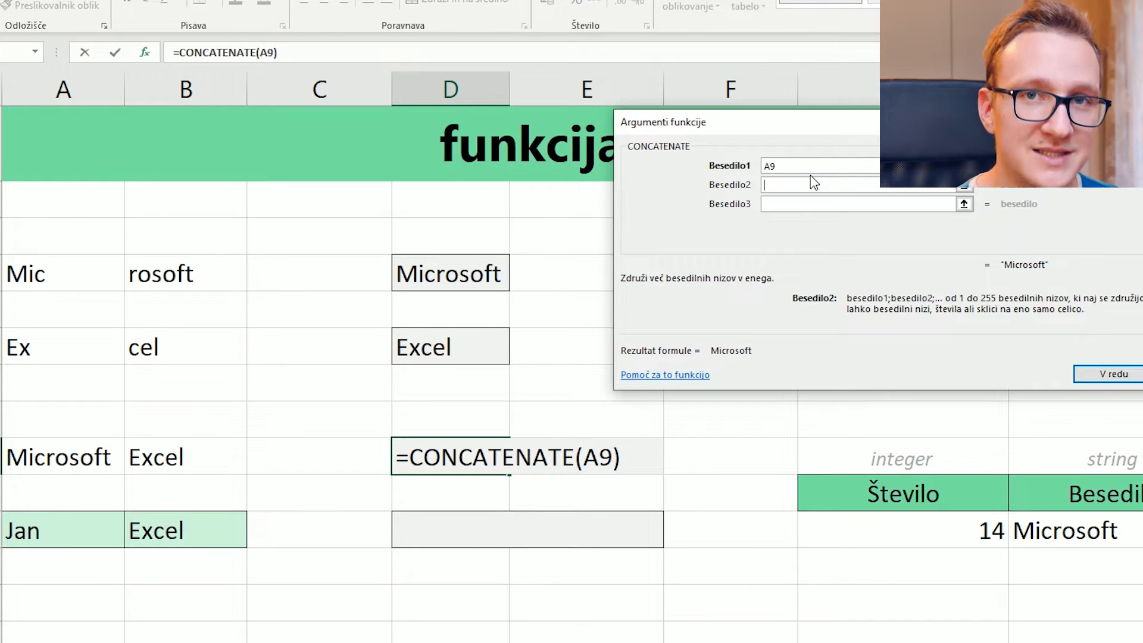
left_click(794, 184)
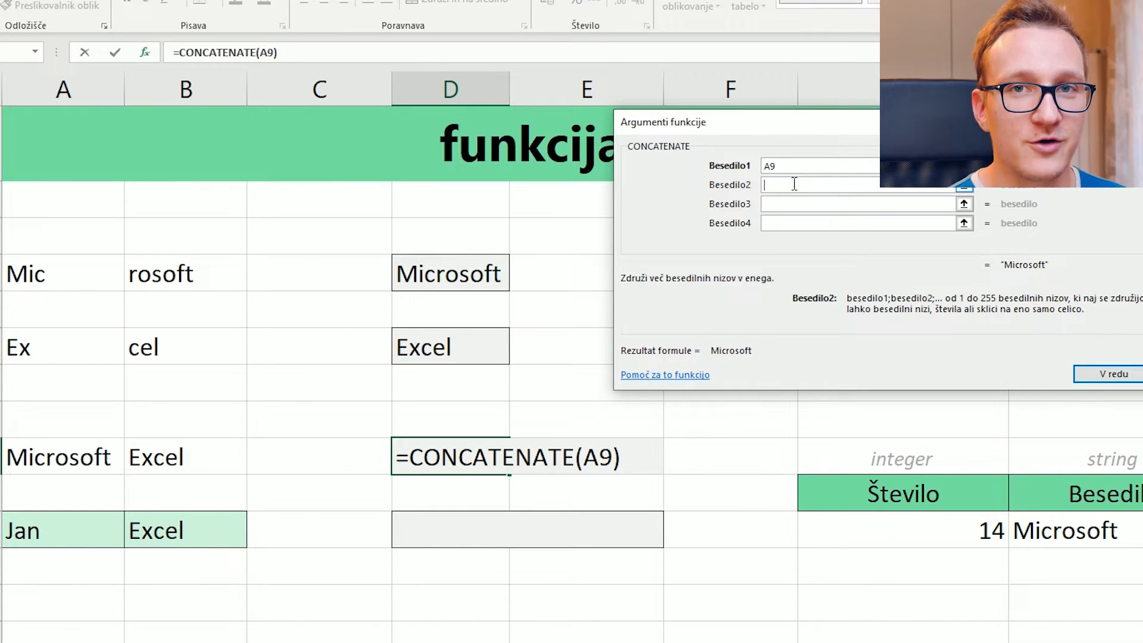
type("\"")
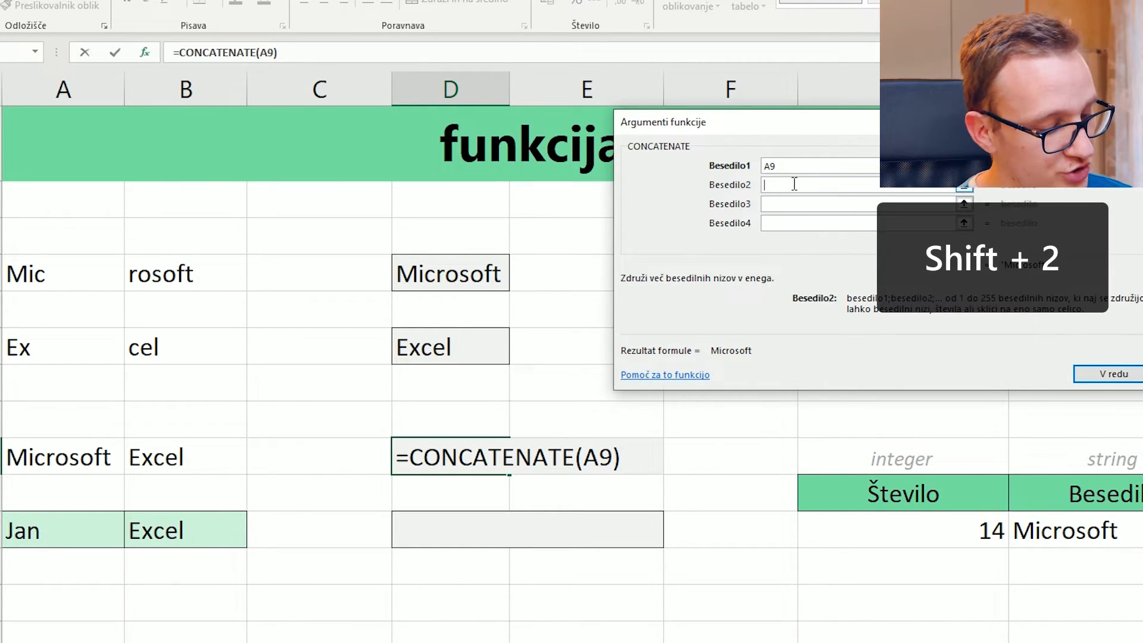
type("\"")
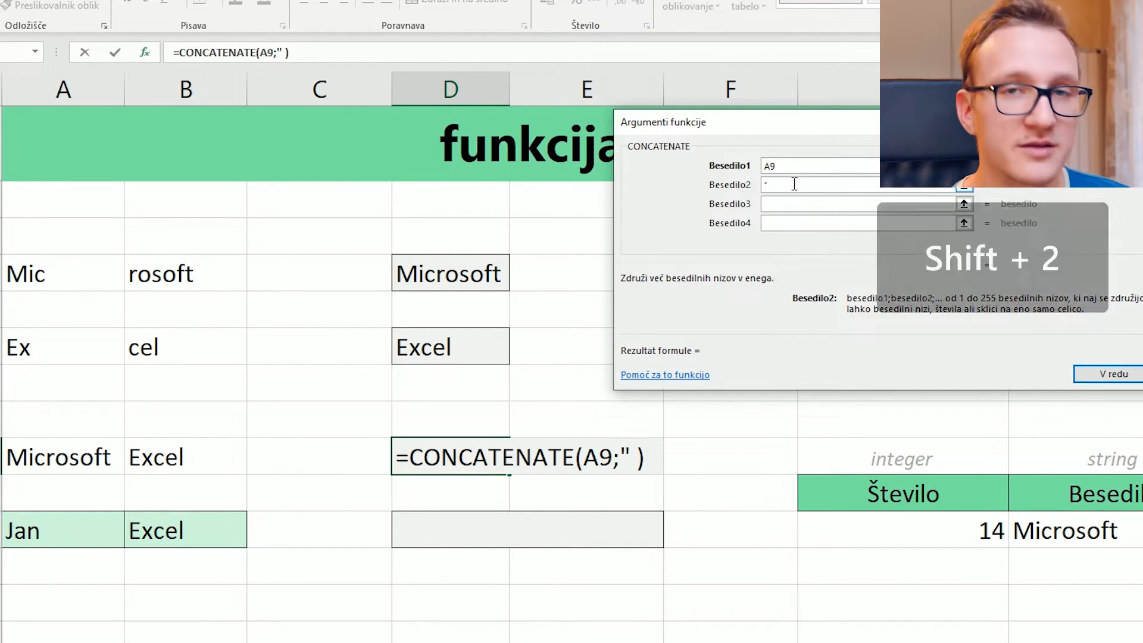
type(" \"")
key("Tab")
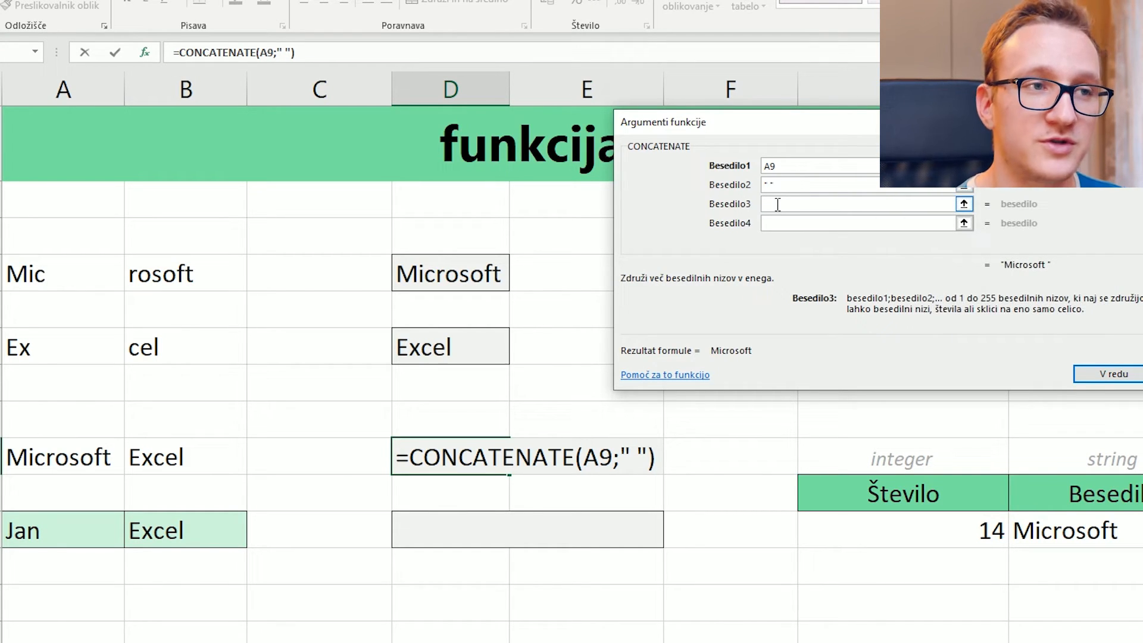
left_click(214, 457)
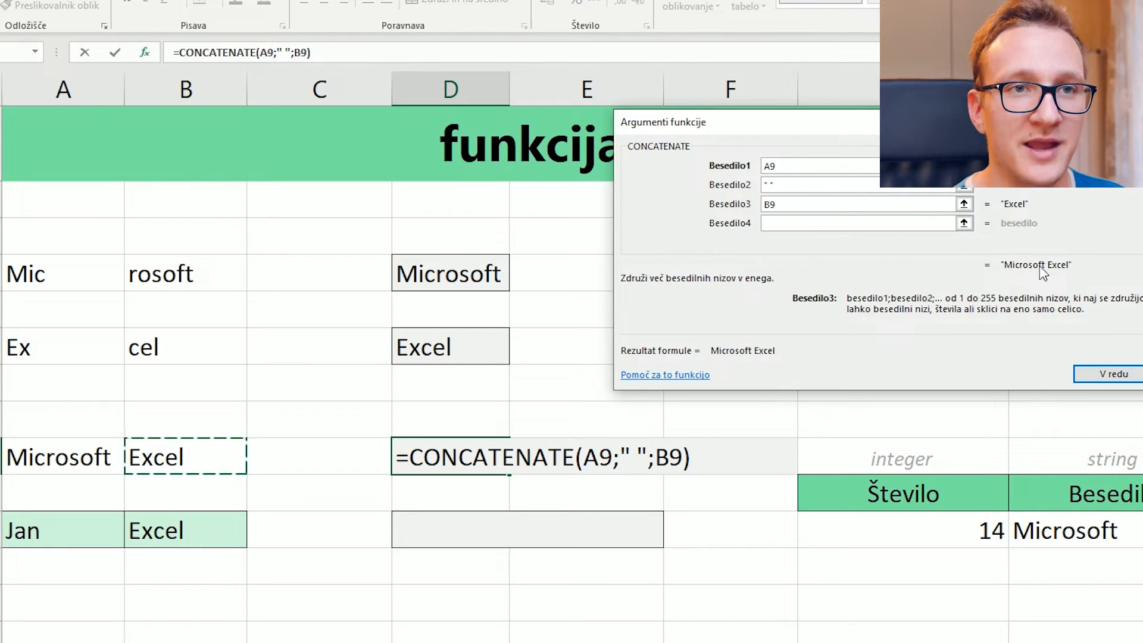
left_click(1106, 374)
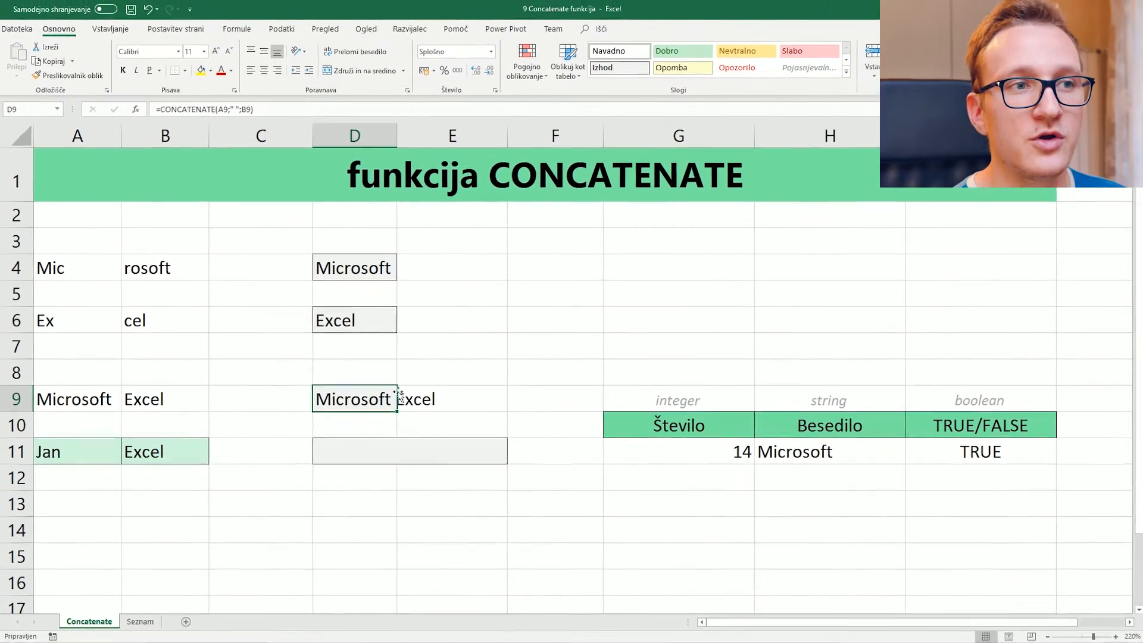
Review the source words in A9:B9 and examine the drop-down lists of choices in cells A11 and B11
left_click(441, 464)
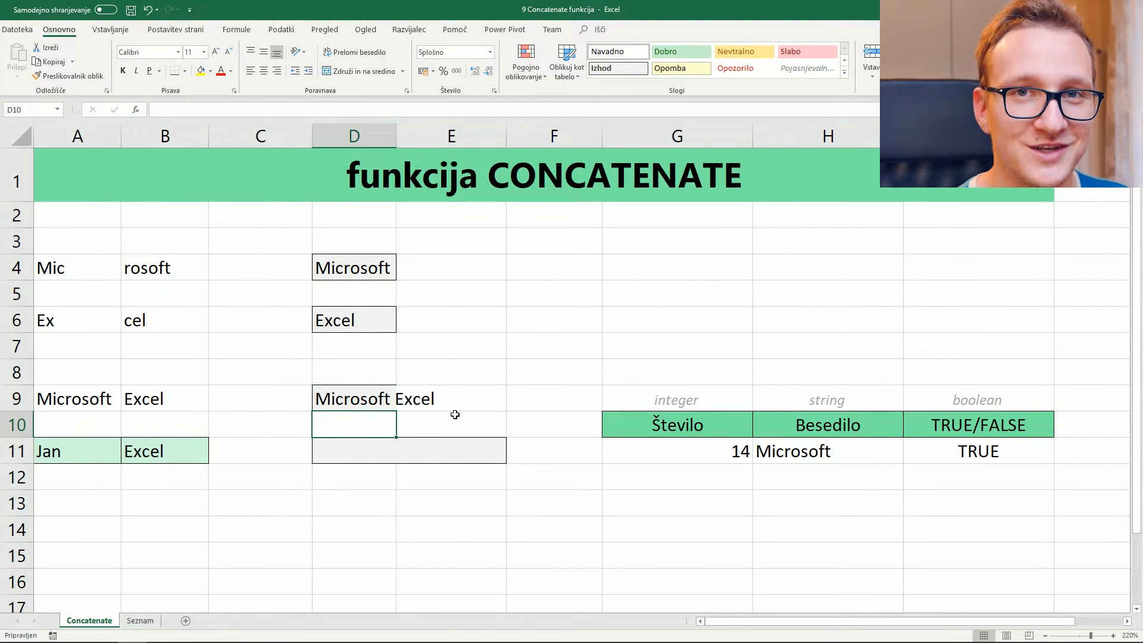
left_click_drag(165, 399, 73, 398)
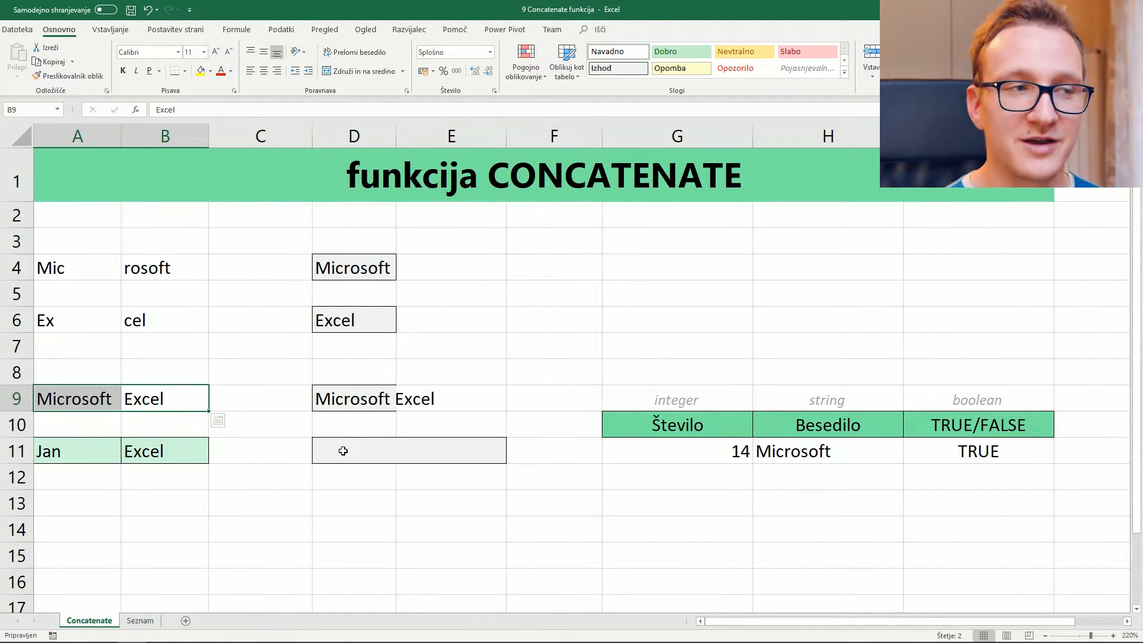
left_click(96, 443)
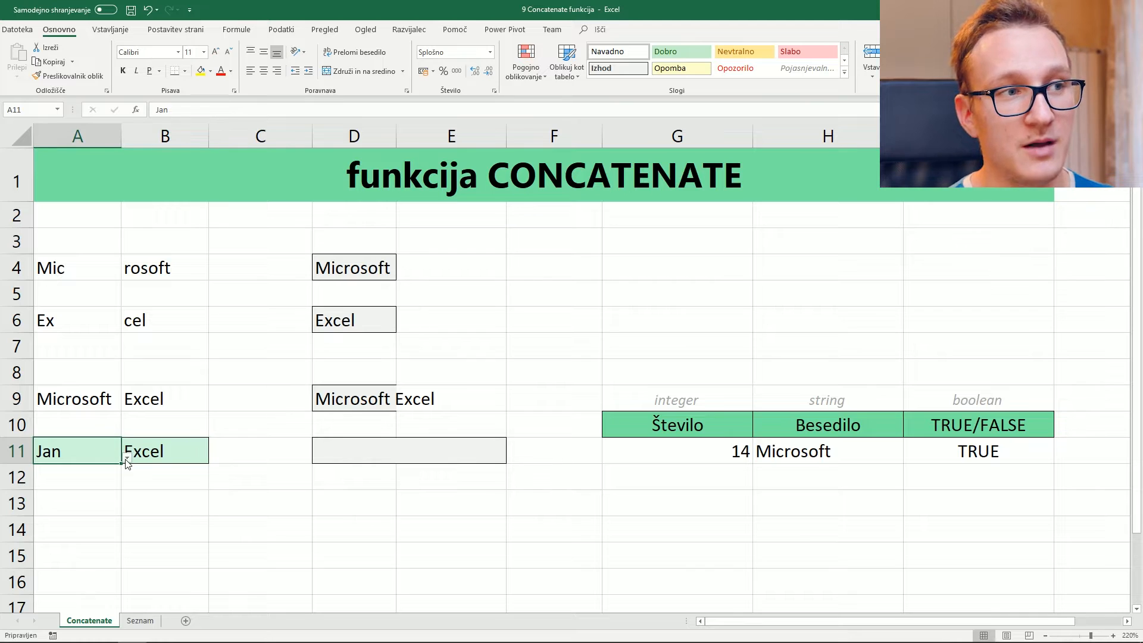
left_click(127, 457)
left_click(112, 470)
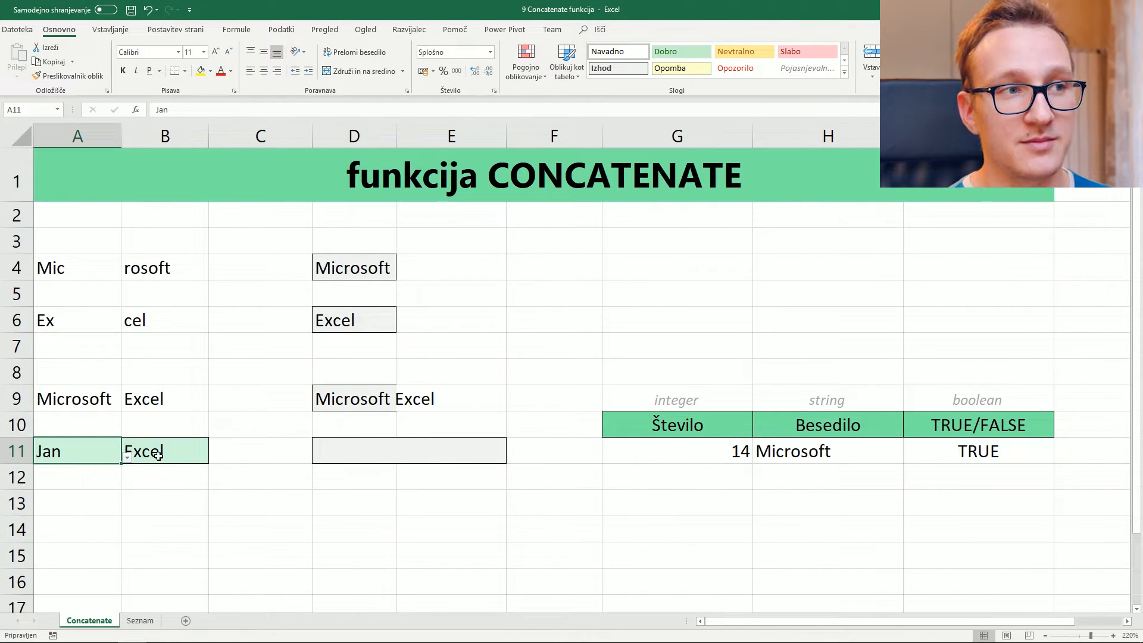
left_click(158, 456)
left_click(214, 457)
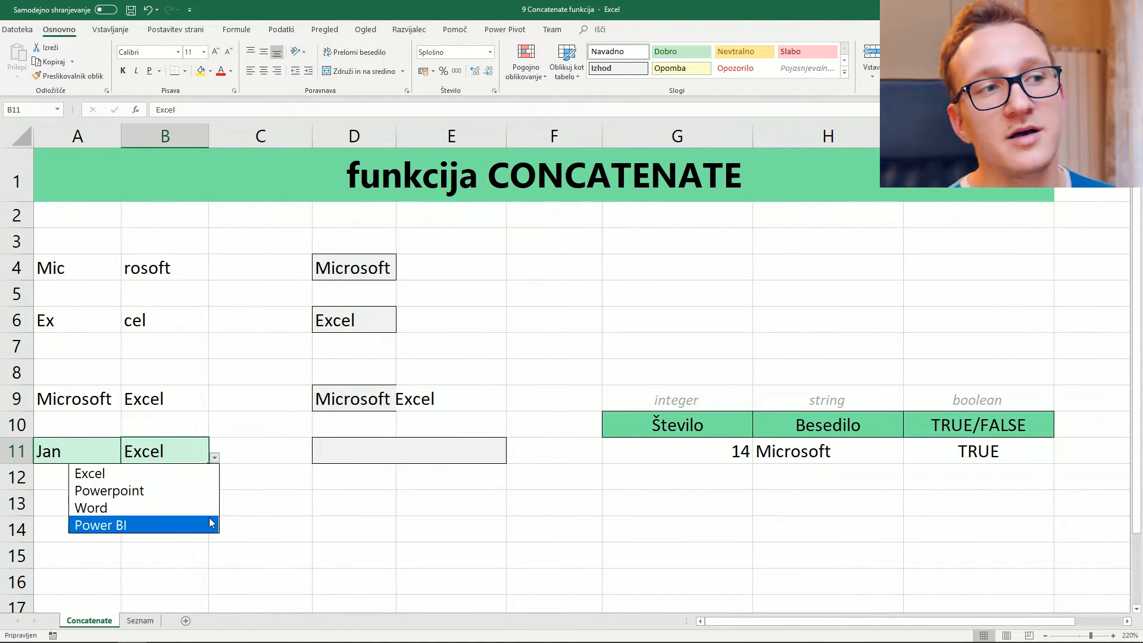
Start a CONCATENATE formula in merged cell D11 through its function arguments, with A11 as the first text
left_click(392, 457)
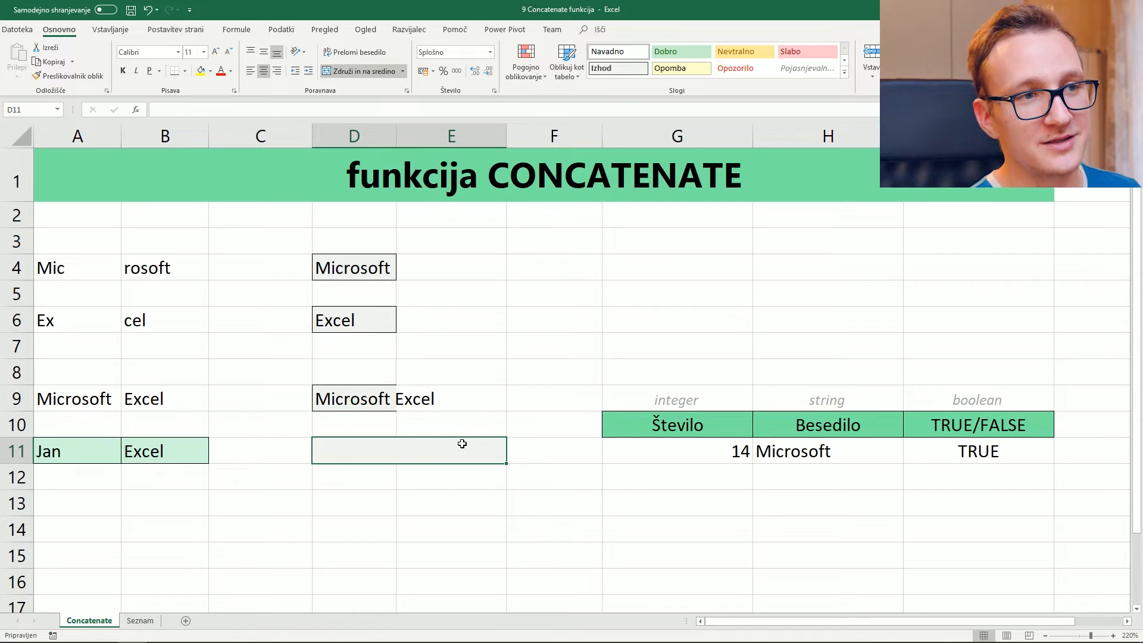
type("=concate")
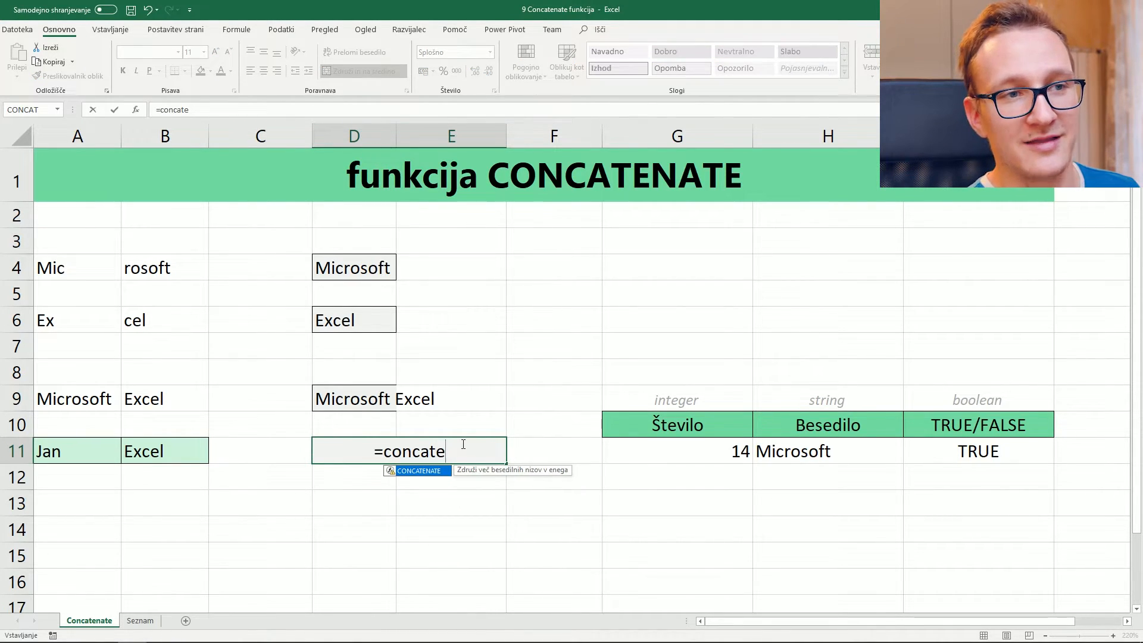
key("Tab")
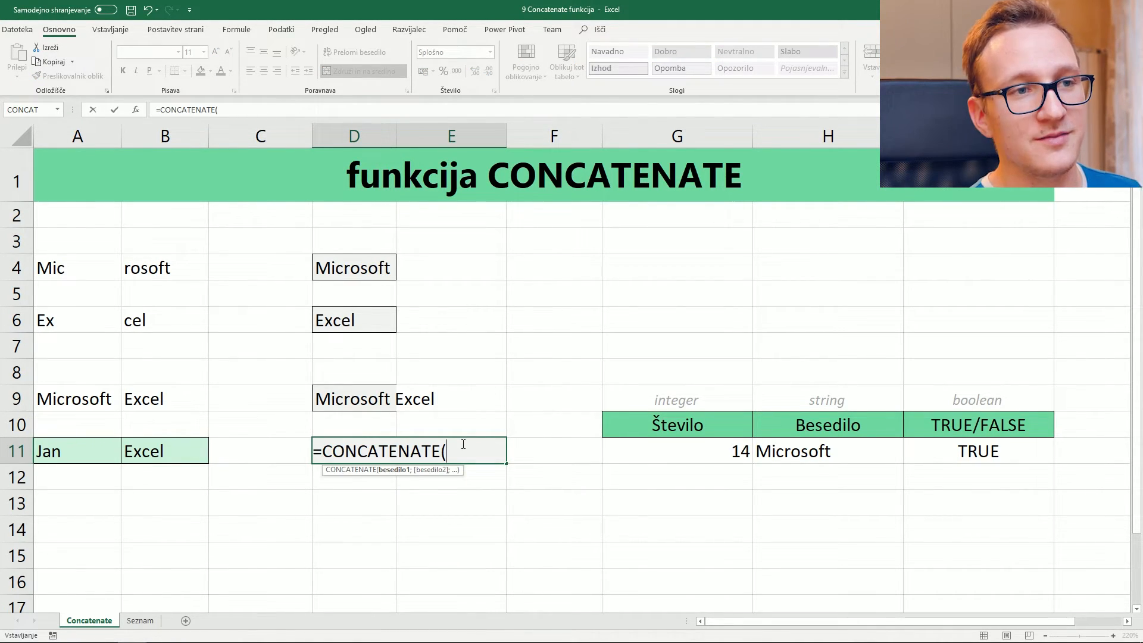
left_click(140, 112)
left_click_drag(595, 162, 526, 200)
left_click(59, 454)
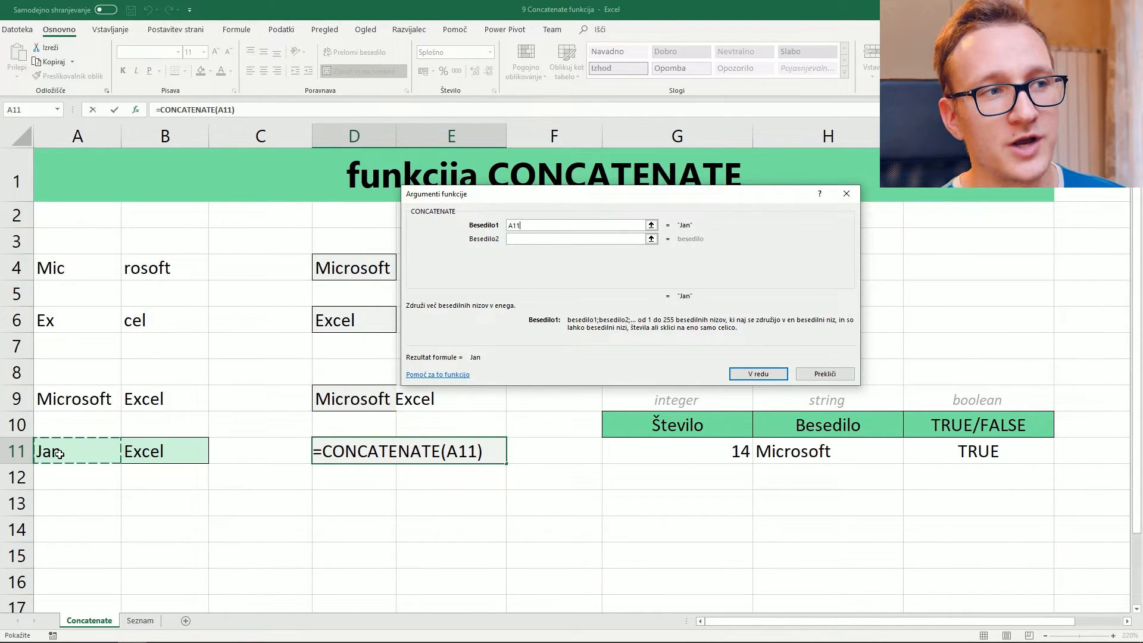
Add "se uči ", B11 and "." as the second, third and fourth texts of the D11 function and confirm the formula
left_click(520, 240)
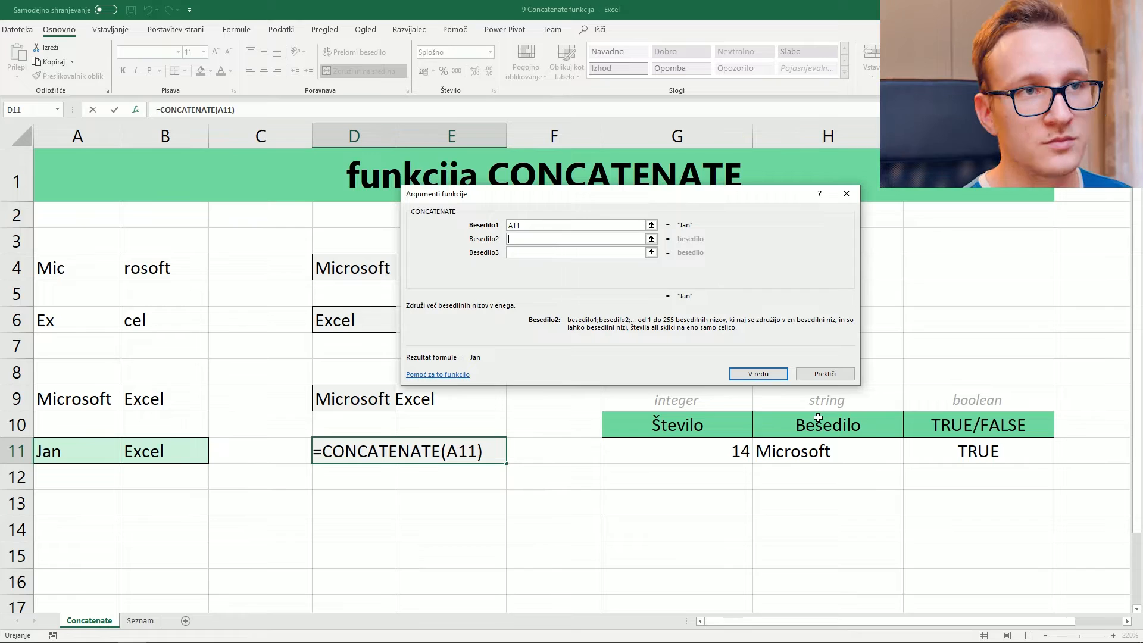
type("\"se uči")
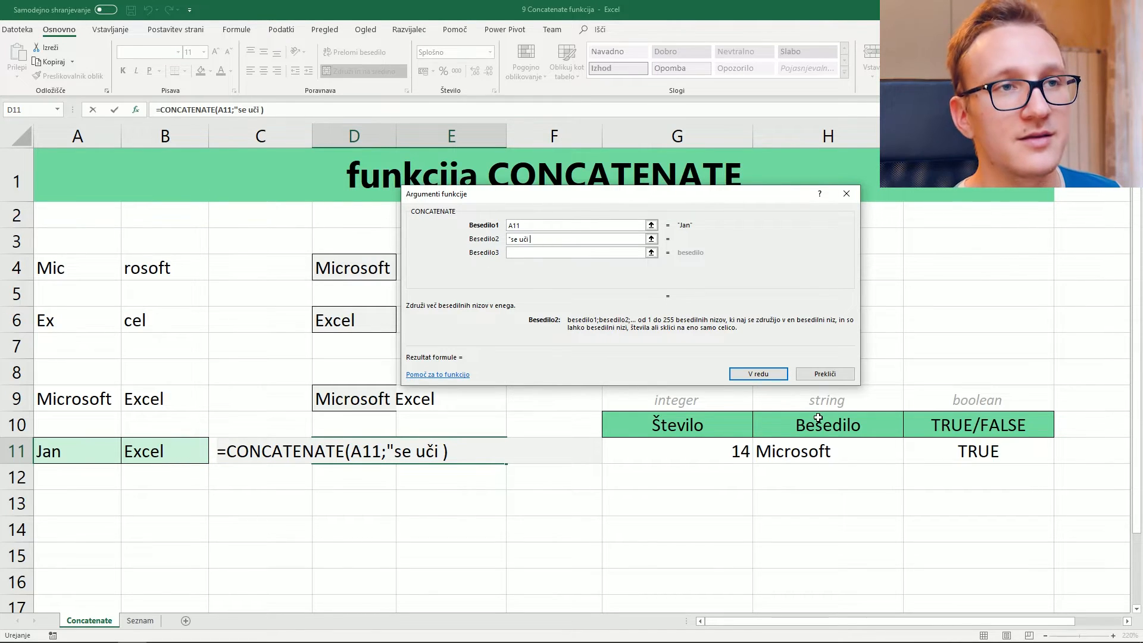
type("\"")
left_click(570, 253)
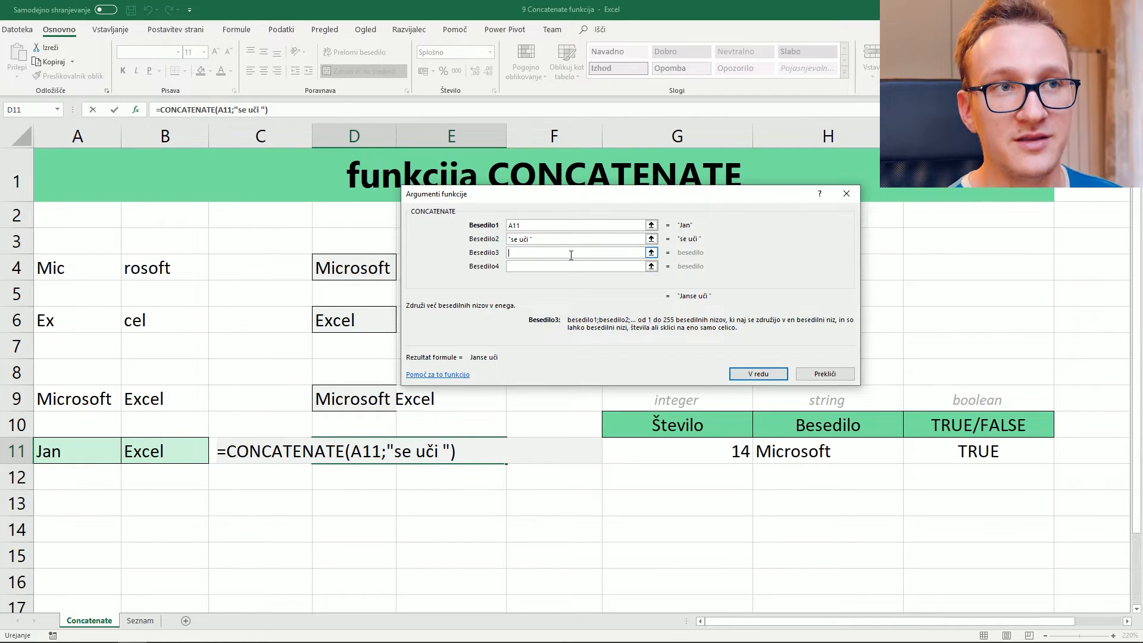
left_click(187, 447)
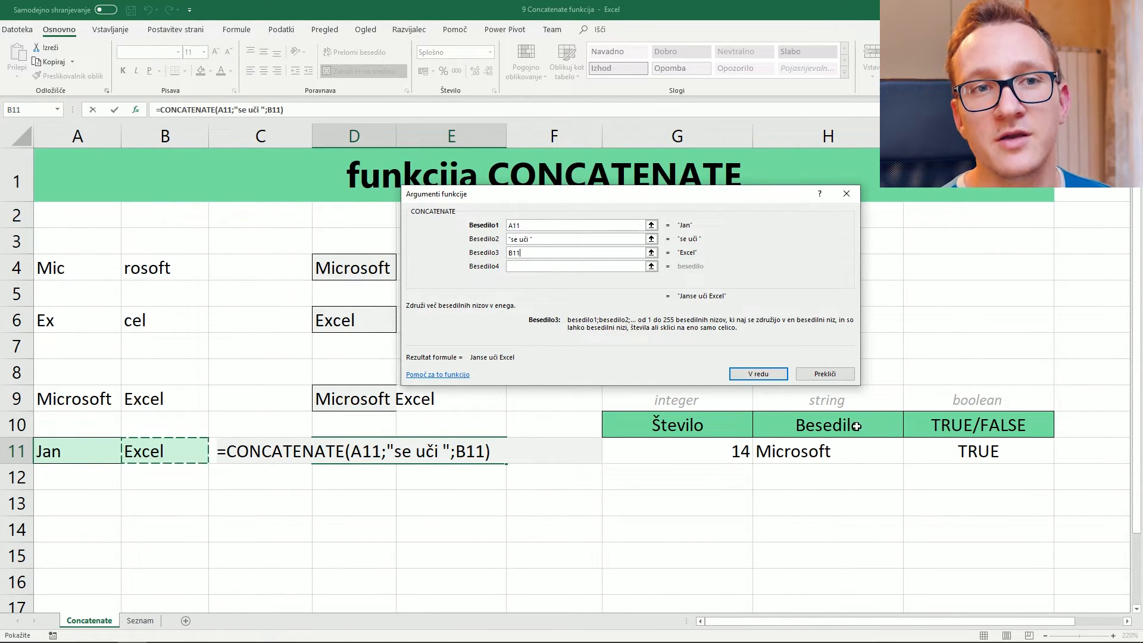
left_click(603, 266)
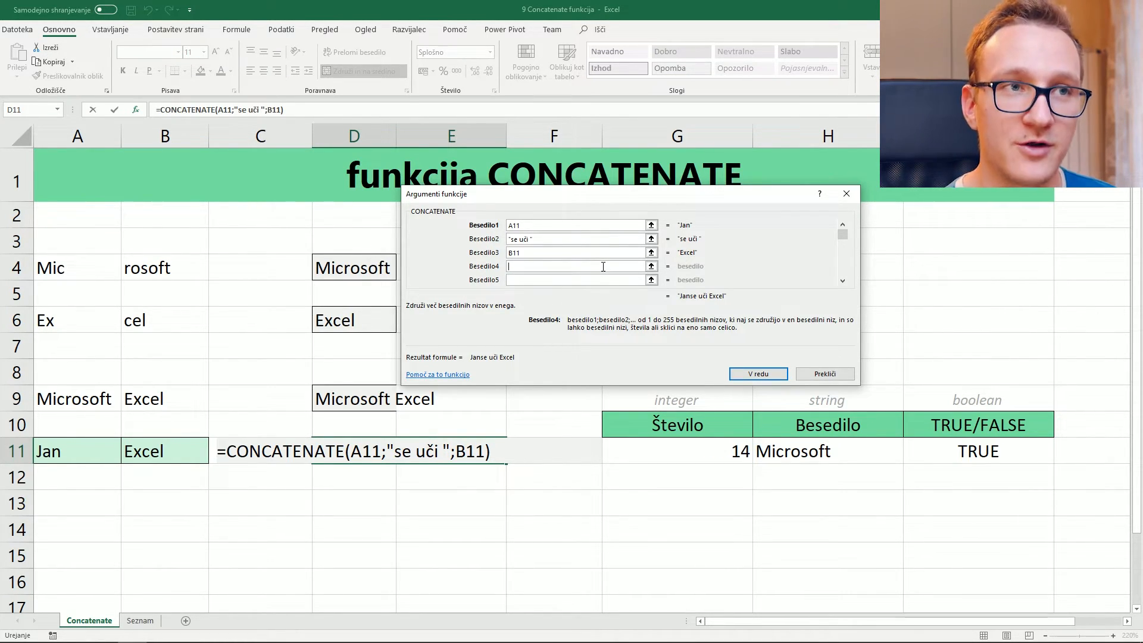
type("\".\"")
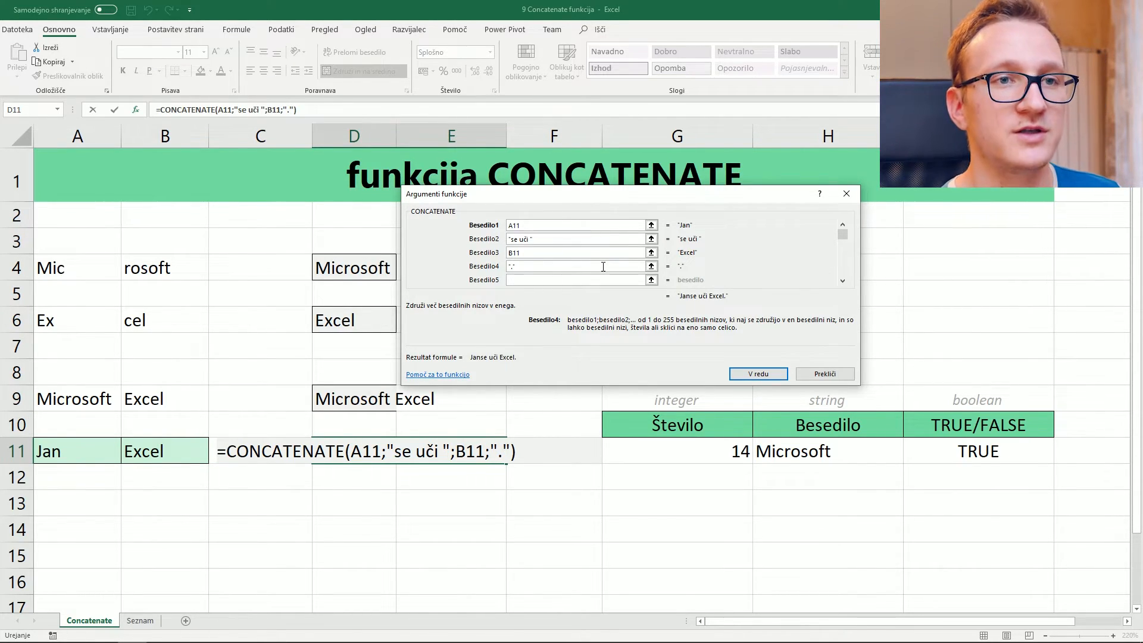
key("Return")
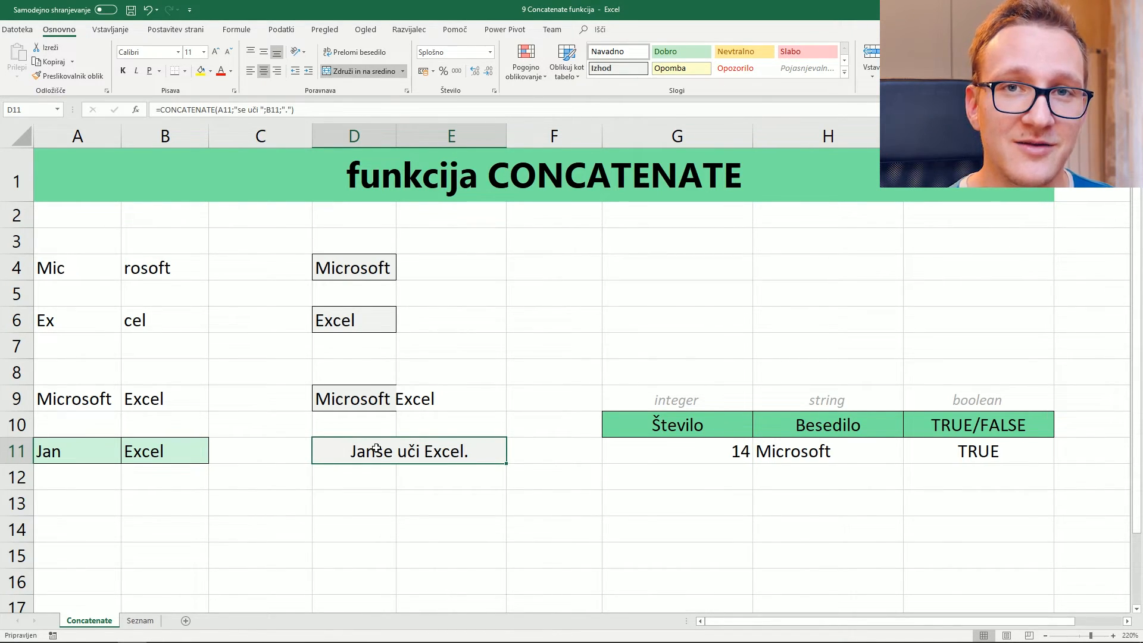
Add a leading space to the D11 function's second text so it reads " se uči ", and confirm the formula
left_click(142, 110)
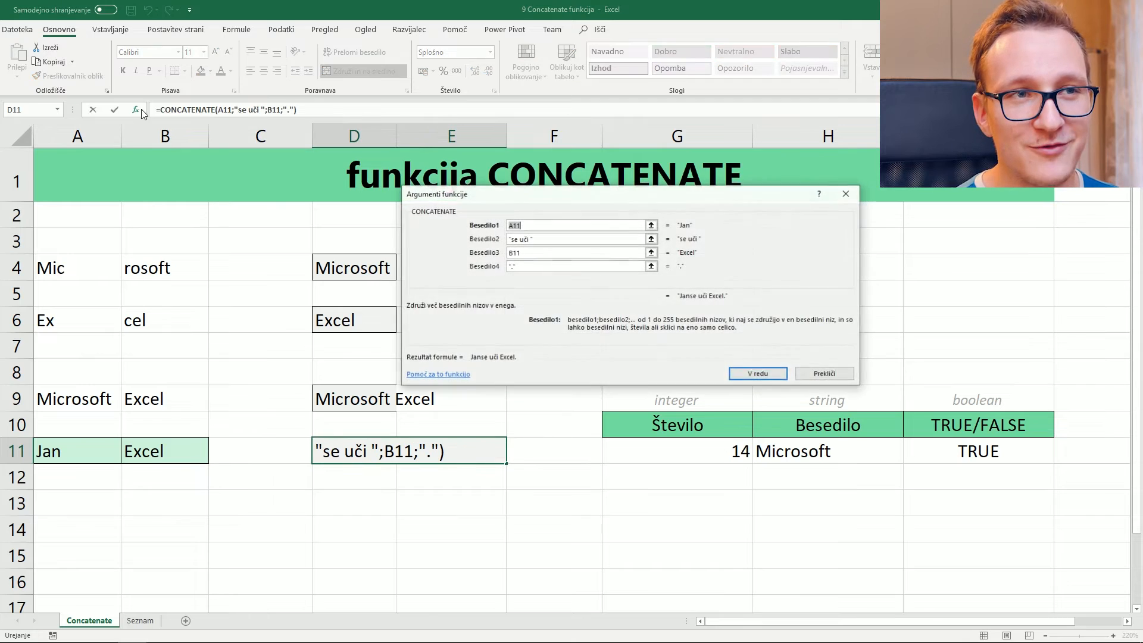
left_click(513, 239)
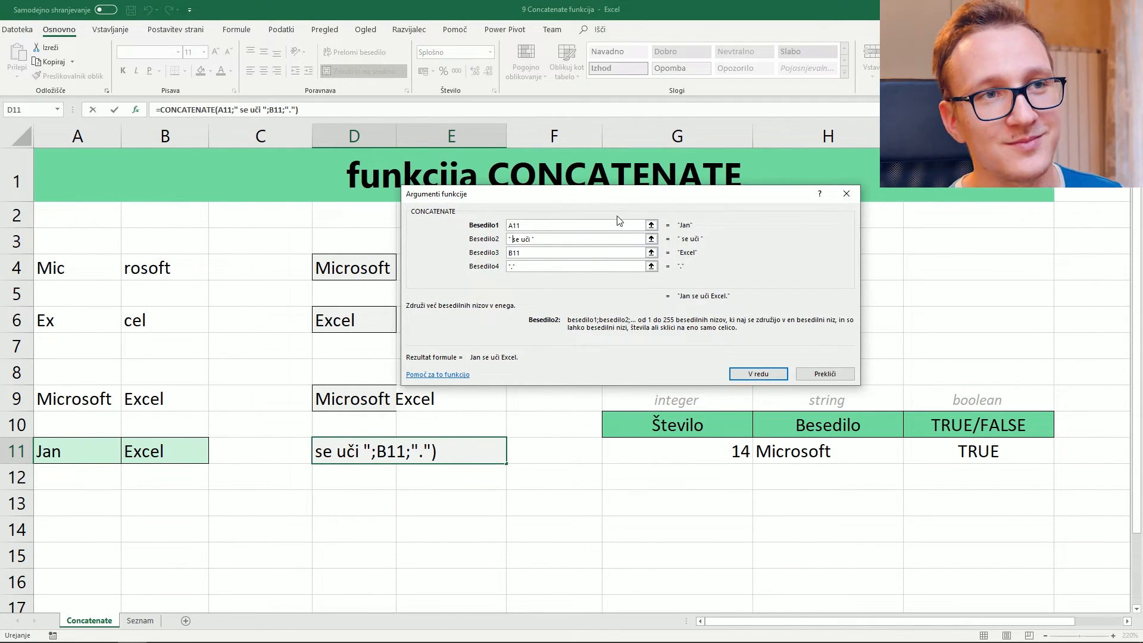
key("Return")
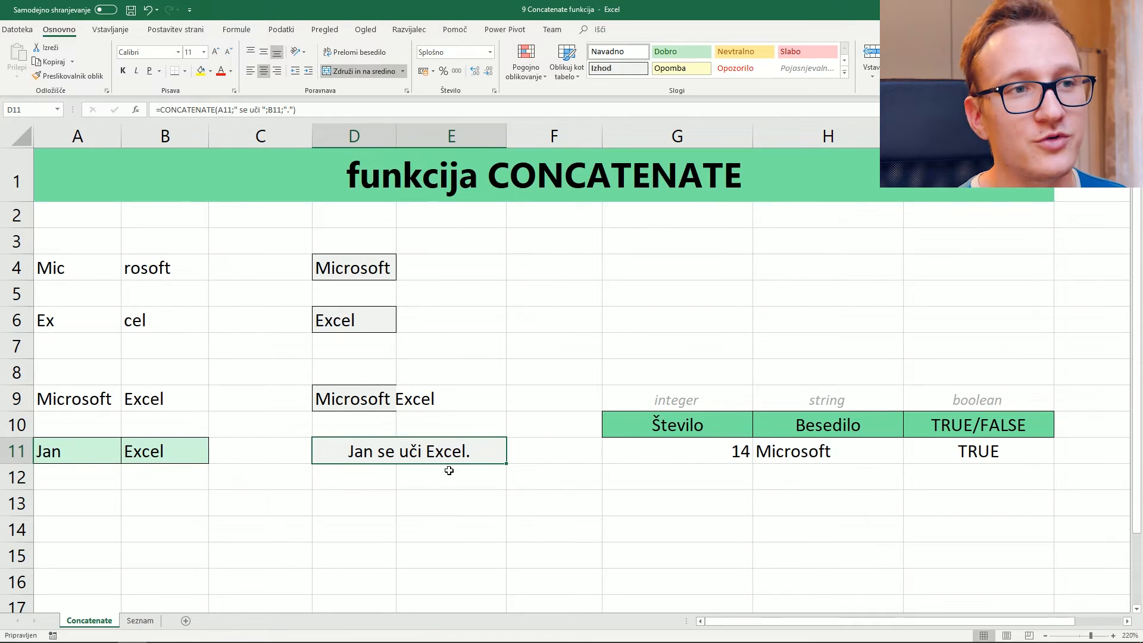
Choose the third name from the list in A11 and Word from the list in B11
left_click(93, 444)
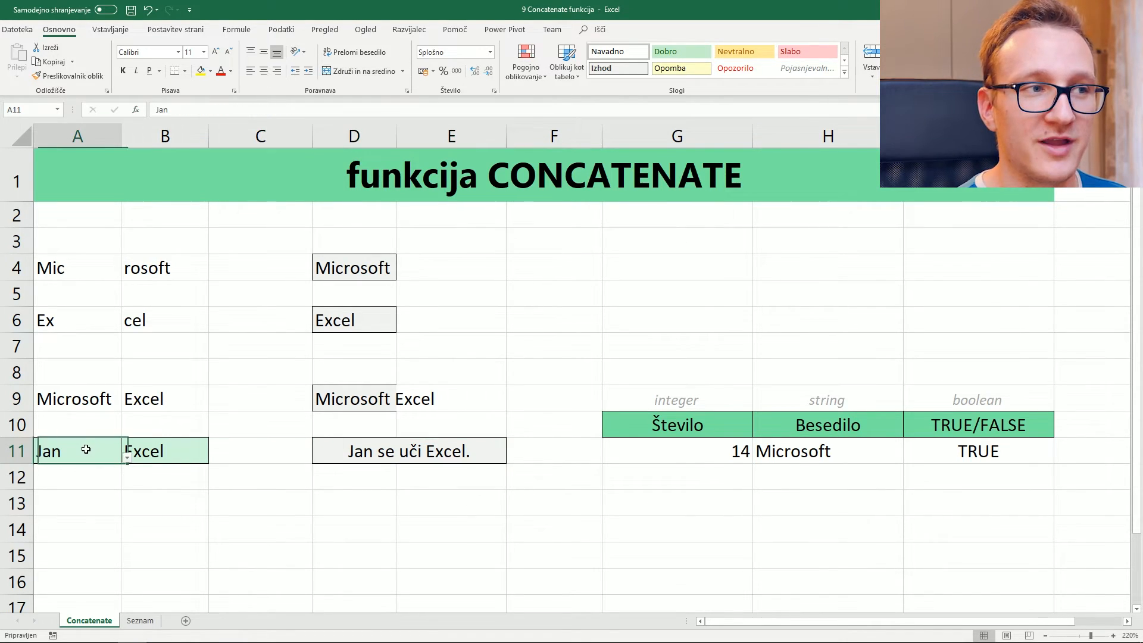
left_click(127, 457)
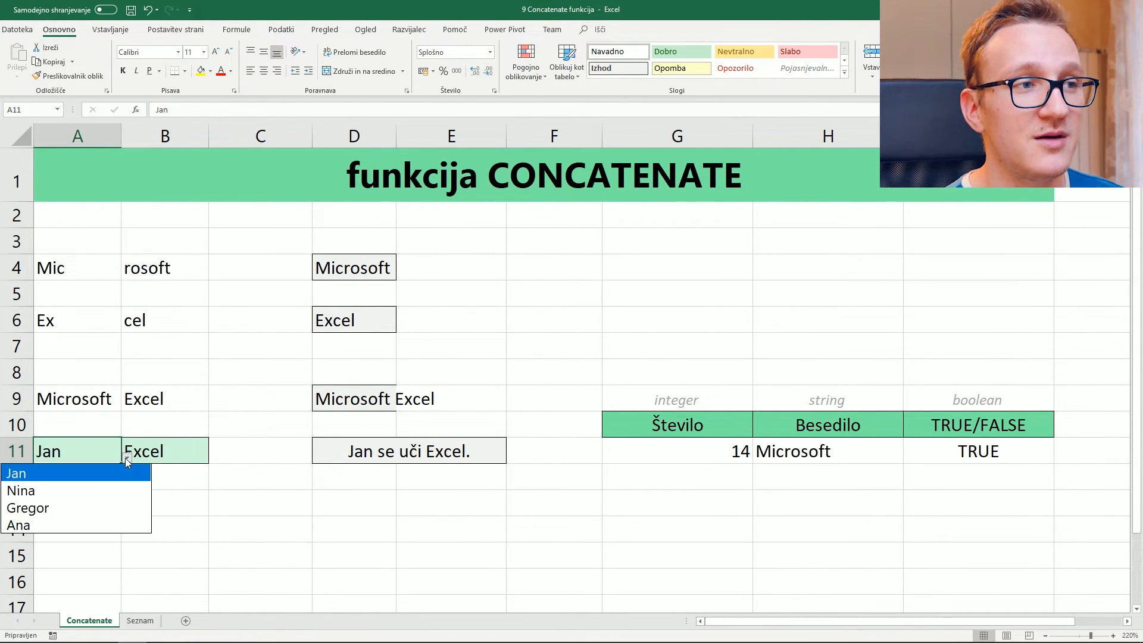
left_click(121, 506)
left_click(173, 452)
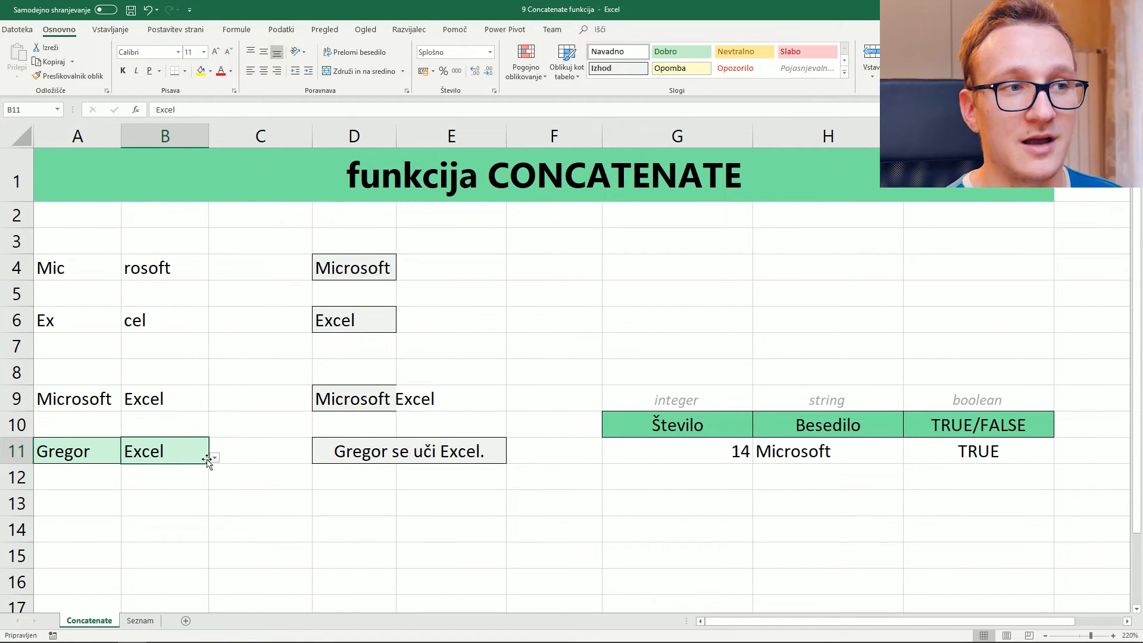
left_click(215, 457)
left_click(207, 489)
left_click(214, 457)
left_click(206, 505)
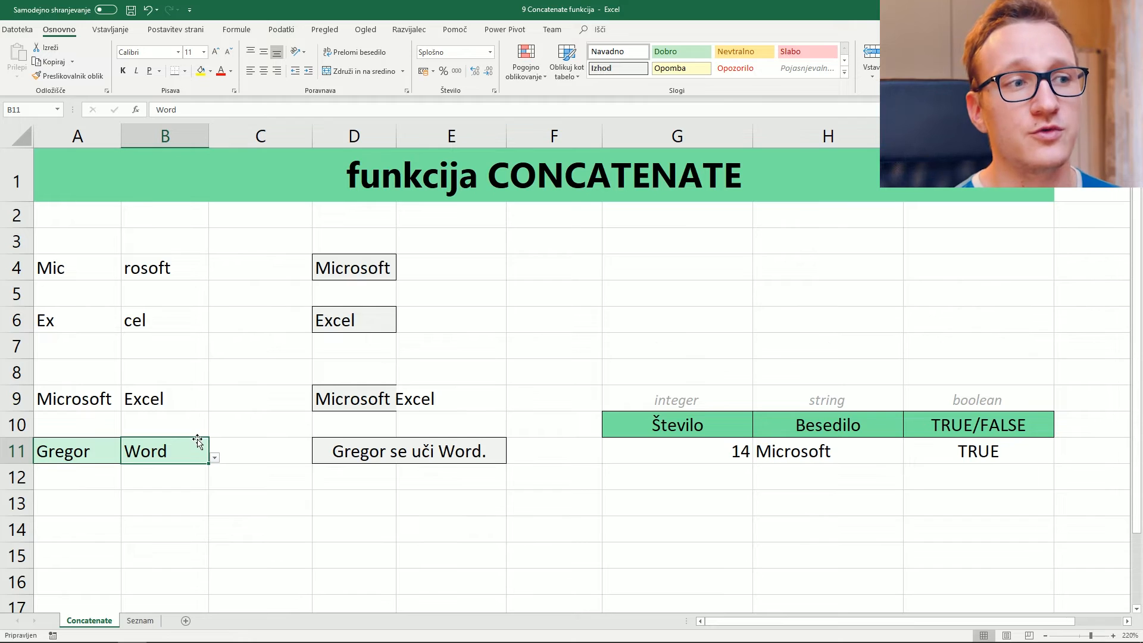
Switch to the Seznam sheet and examine its Ime and Priimek entries and the empty Ime in priimek and e-naslov columns
left_click(140, 620)
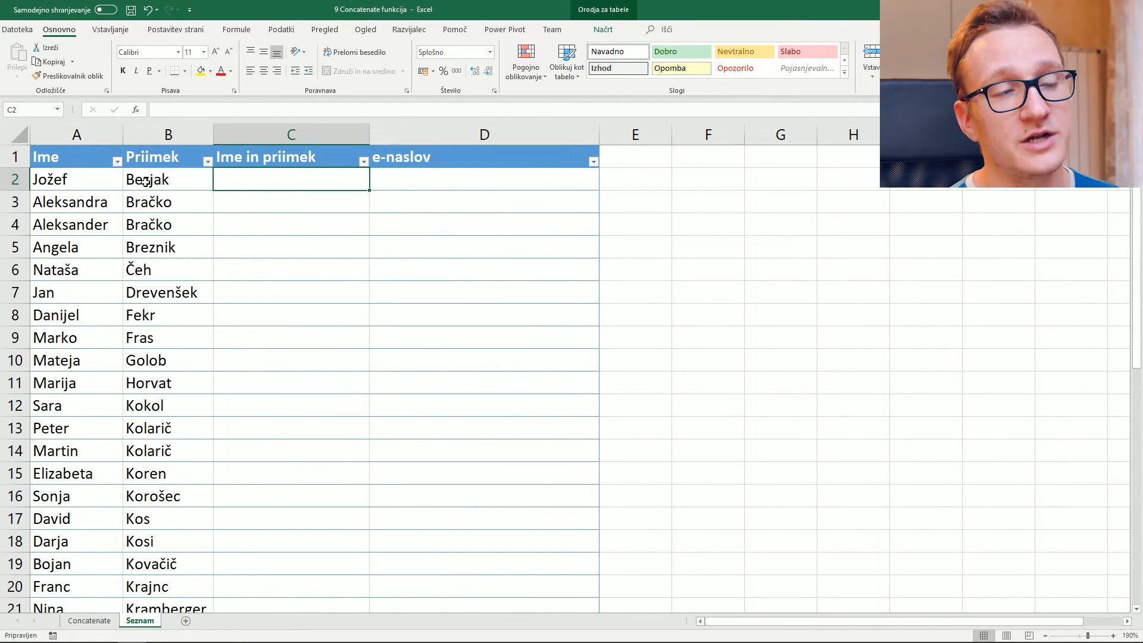
left_click(102, 181)
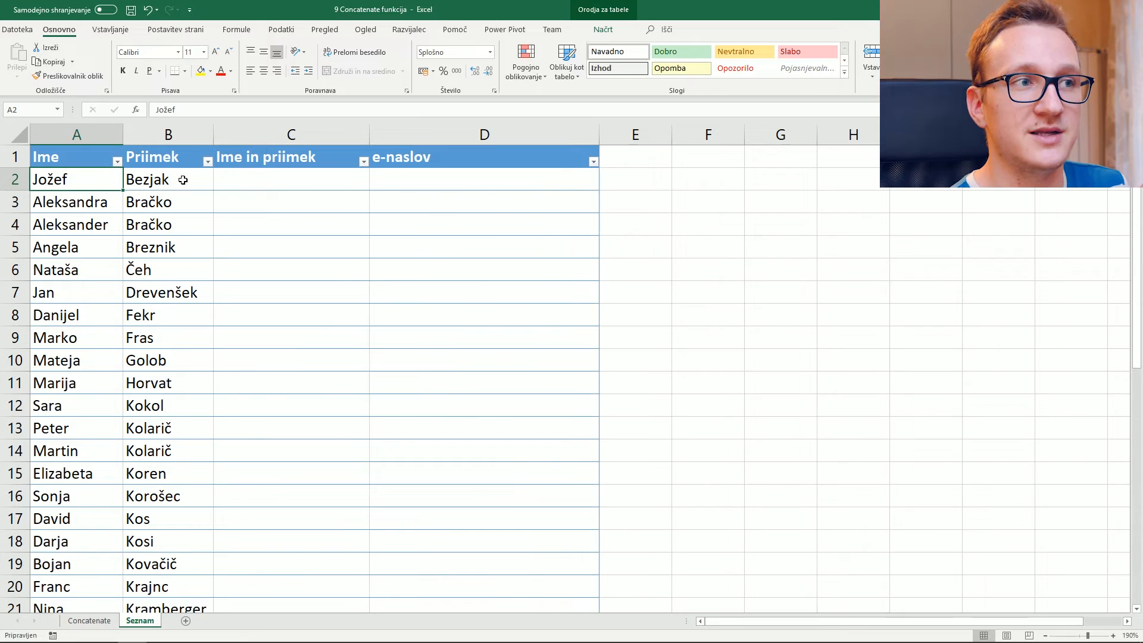
left_click(86, 298)
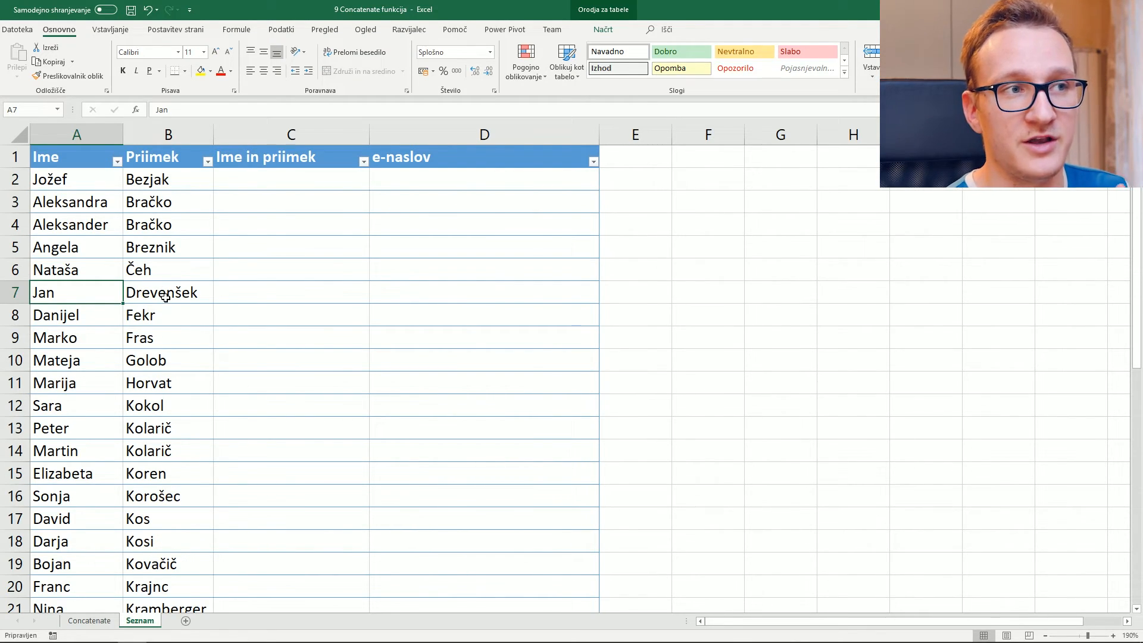
left_click(169, 292)
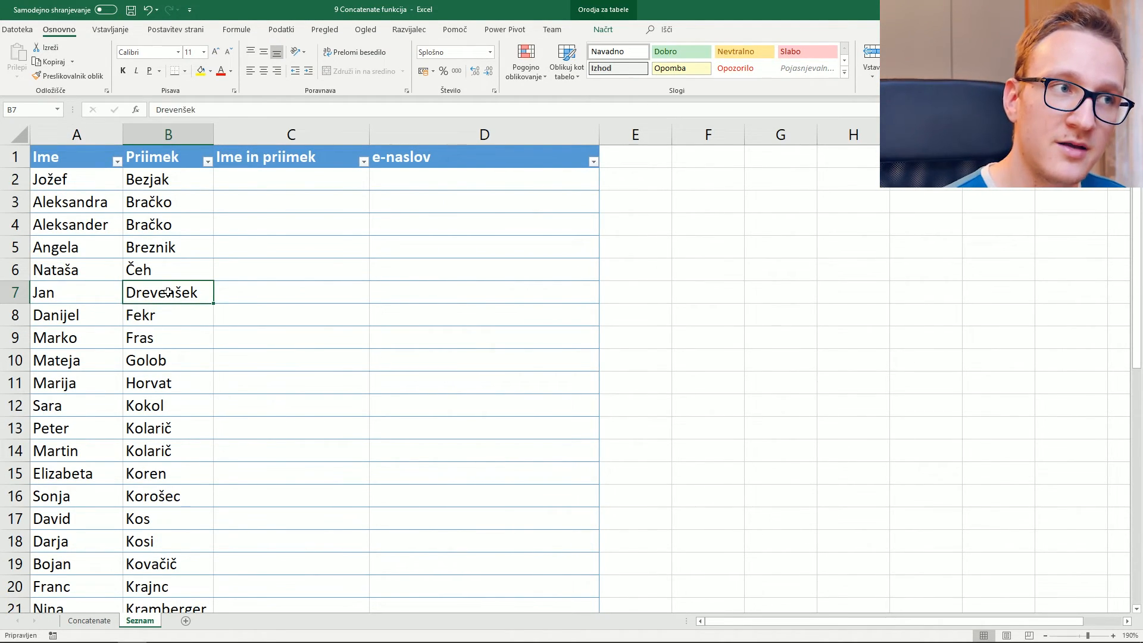
left_click(245, 289)
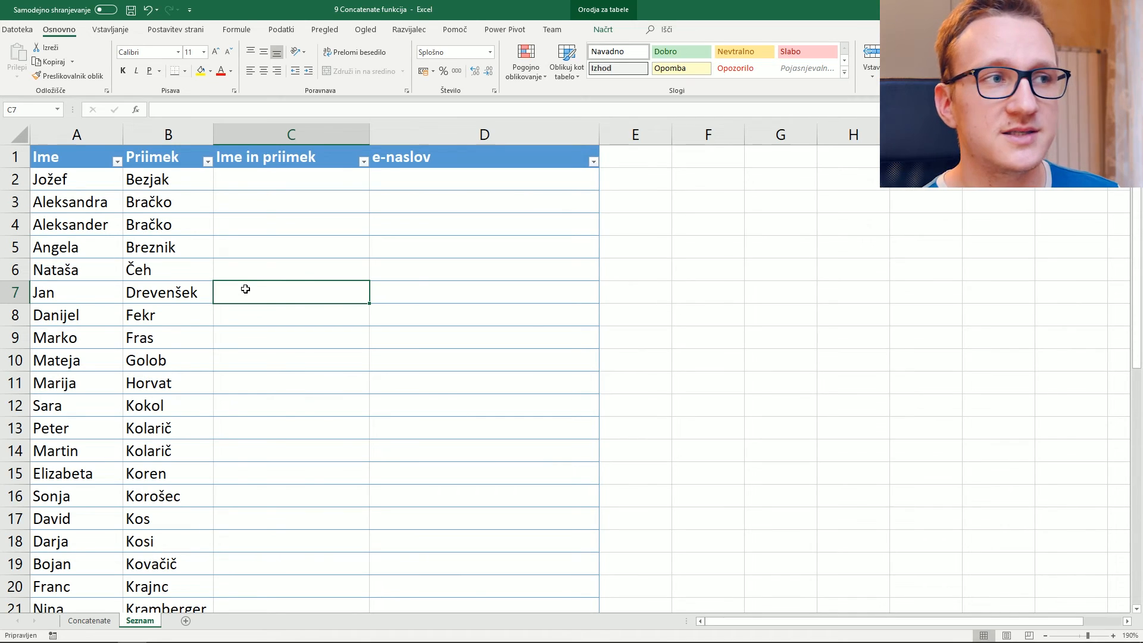
left_click(404, 181)
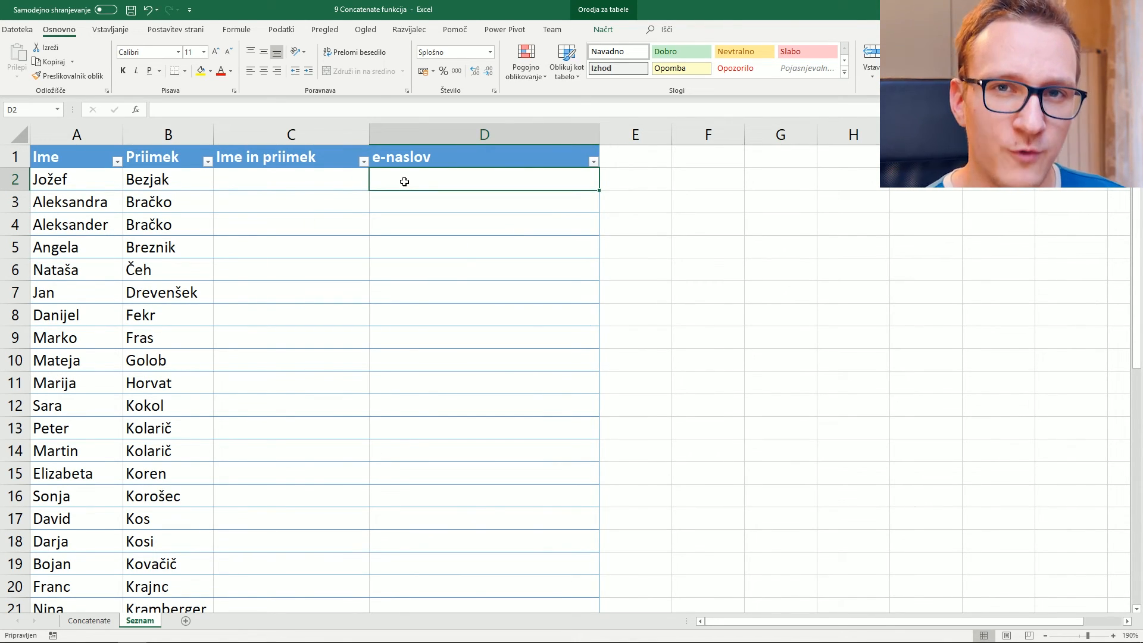